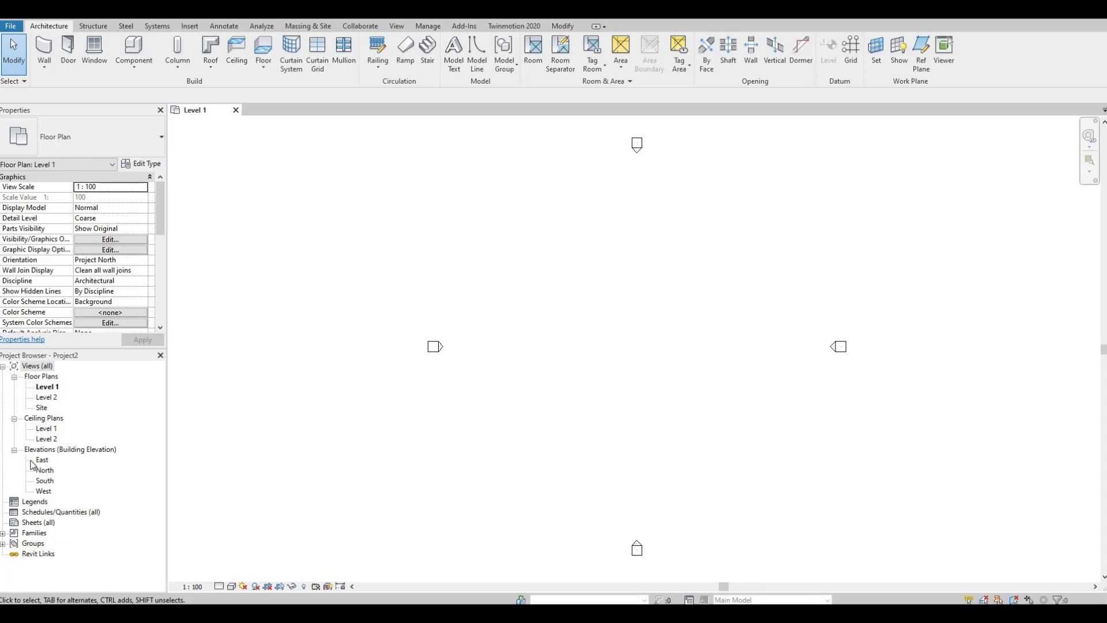
Step: Open the South elevation and frame Level 1 (0) and Level 2 (4000) in view
double_click(44, 481)
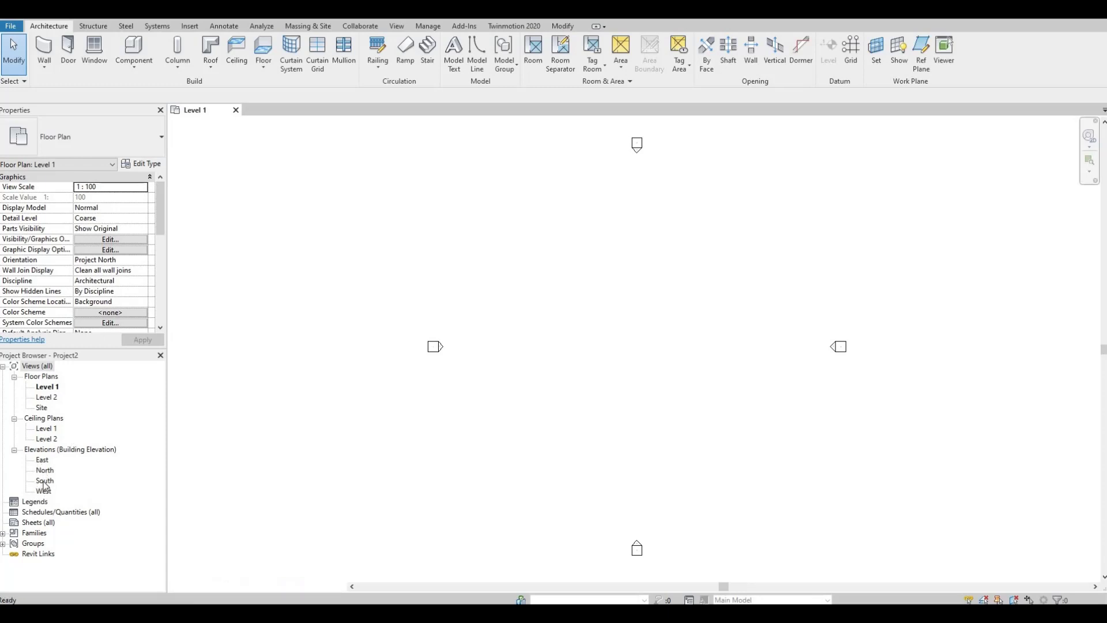
scroll(456, 395, "down", 1)
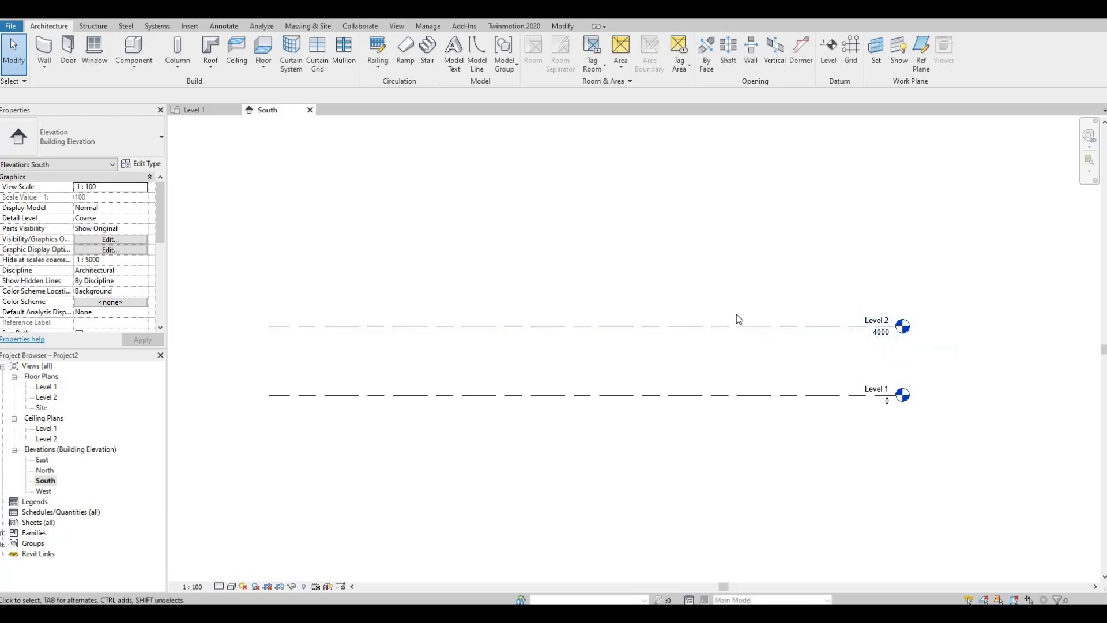
scroll(758, 338, "down", 2)
middle_click_drag(716, 366, 627, 369)
scroll(626, 372, "down", 1)
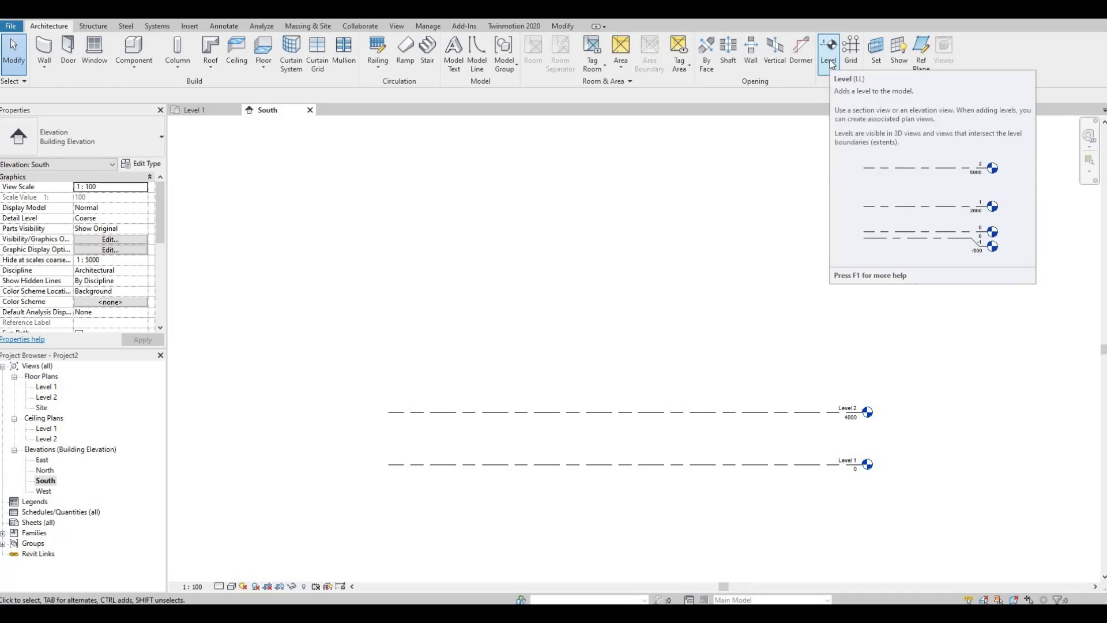
Step: Draw Level 3 at 8000, 4000 mm above Level 2, aligned with Level 2's end
left_click(829, 52)
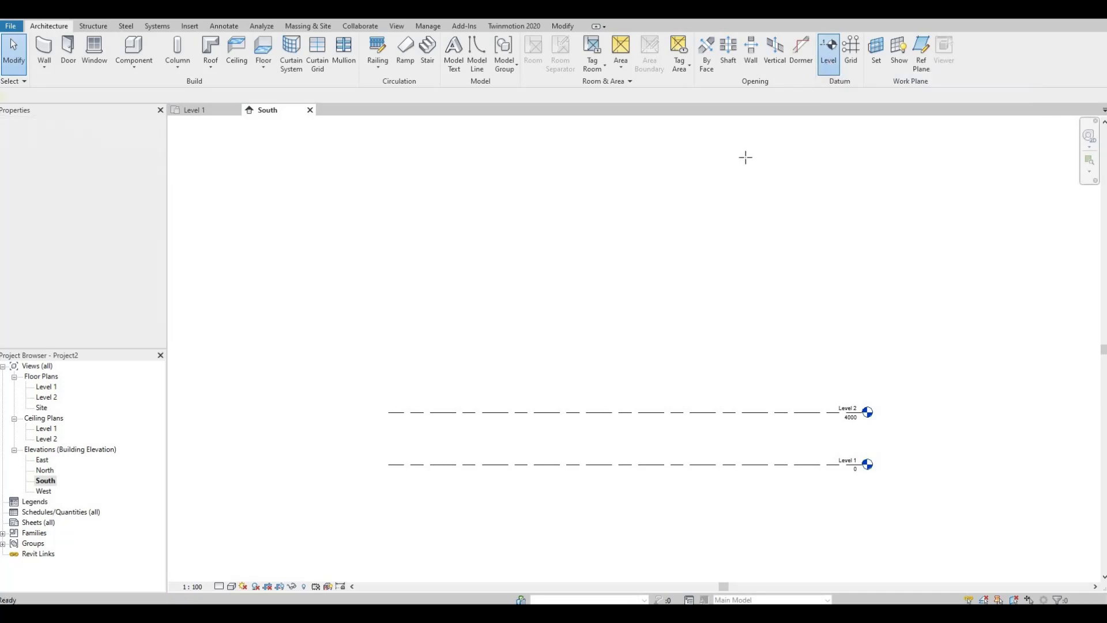
left_click(397, 360)
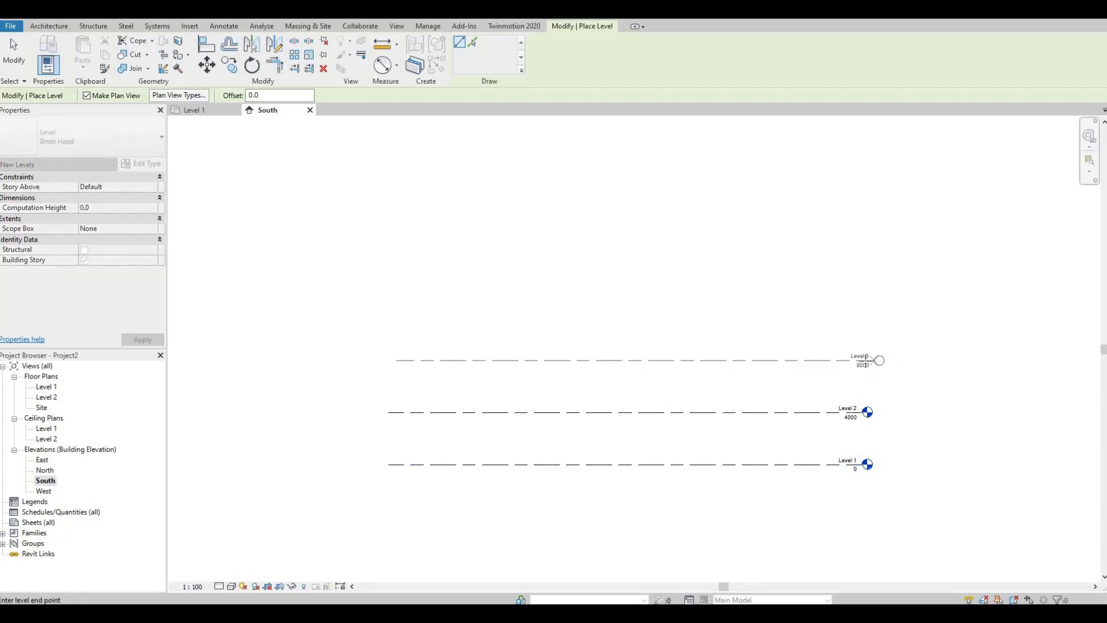
left_click(843, 379)
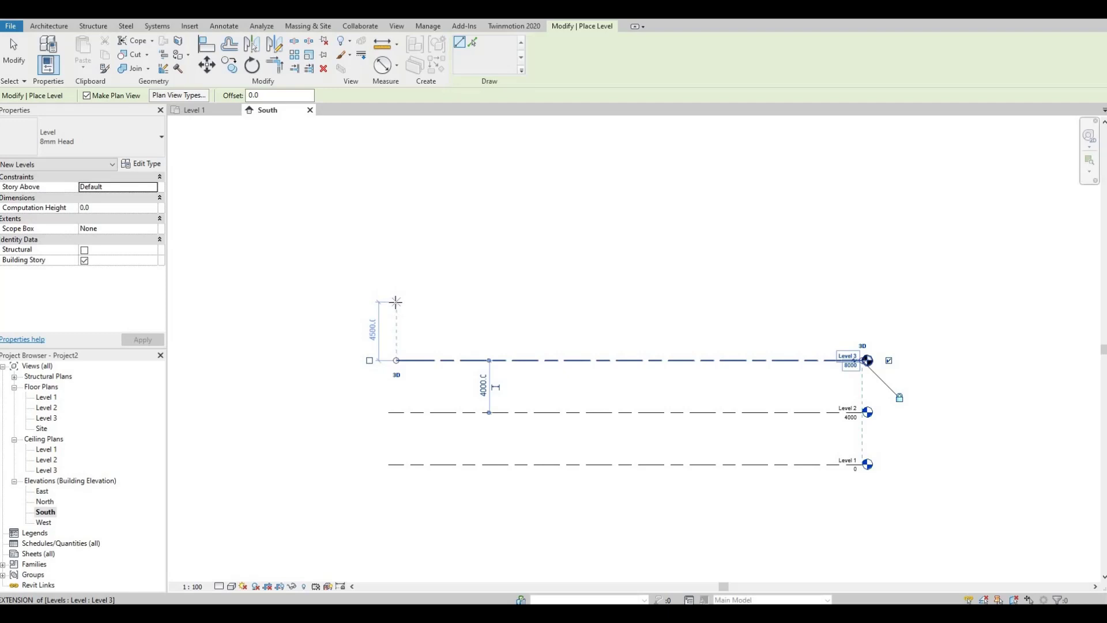
key("Escape")
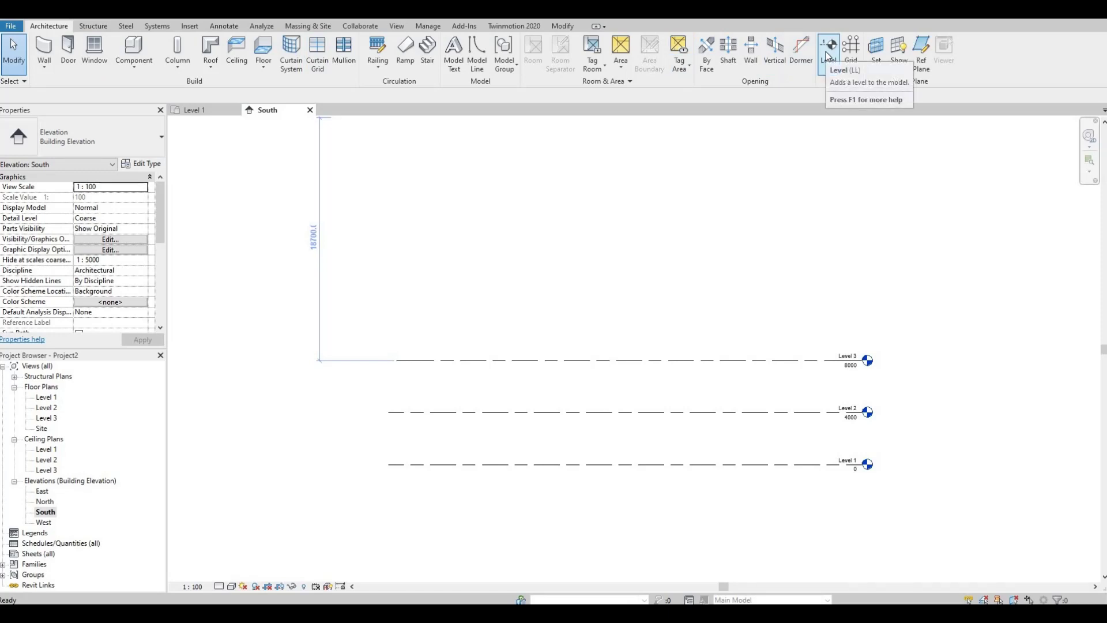
Step: Draw a new Level 4 line above Level 3, aligned with Level 3's end
left_click(828, 52)
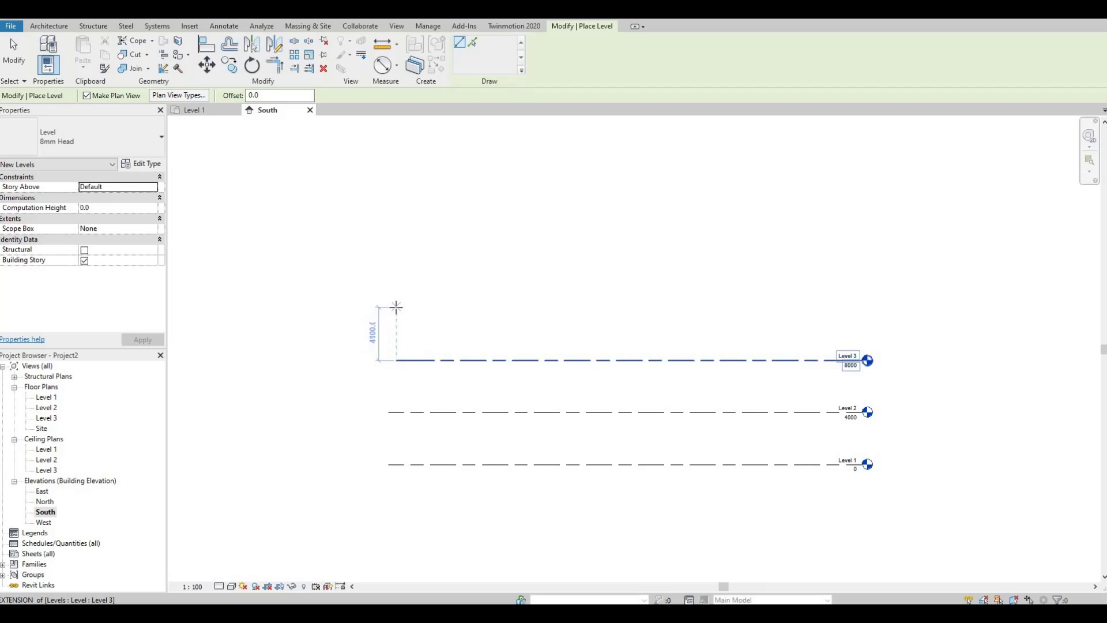
left_click(396, 307)
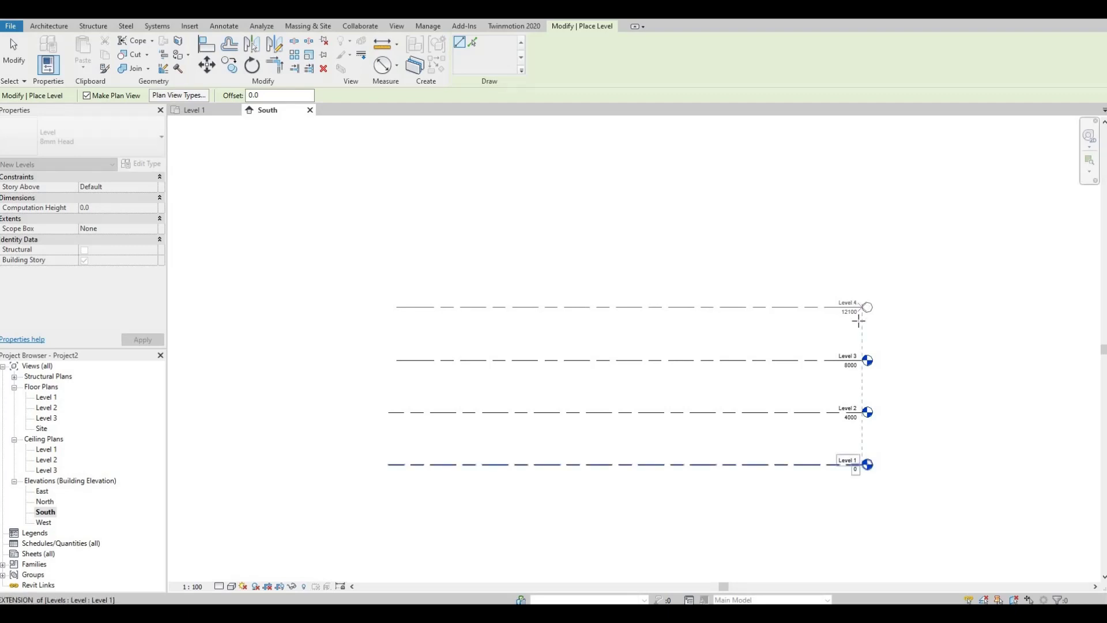
left_click(863, 306)
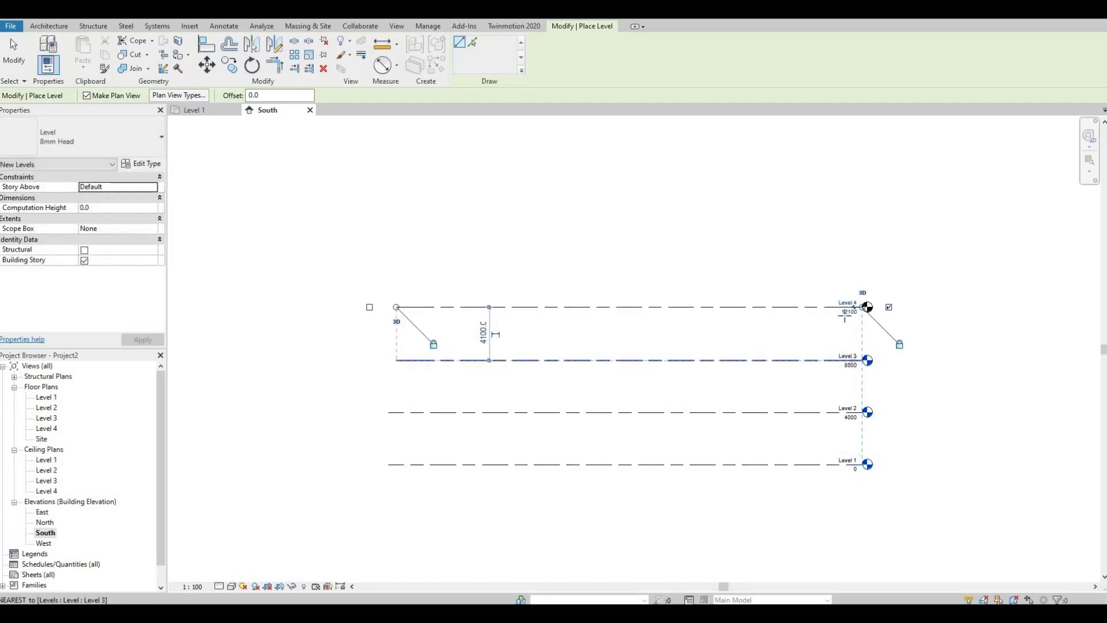
scroll(813, 297, "up", 2)
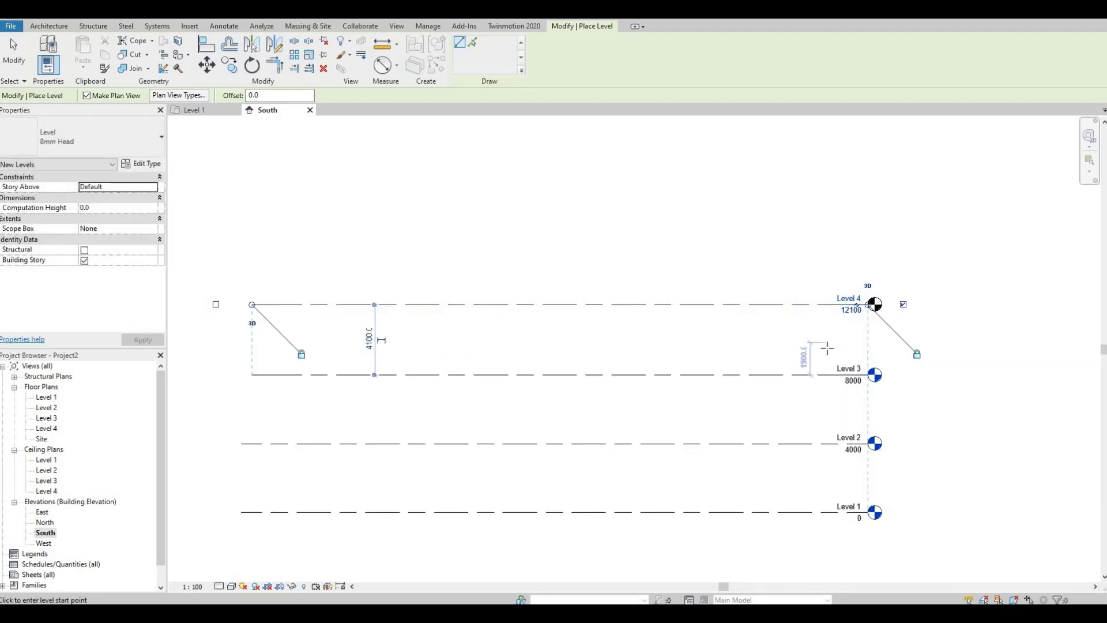
scroll(801, 346, "down", 1)
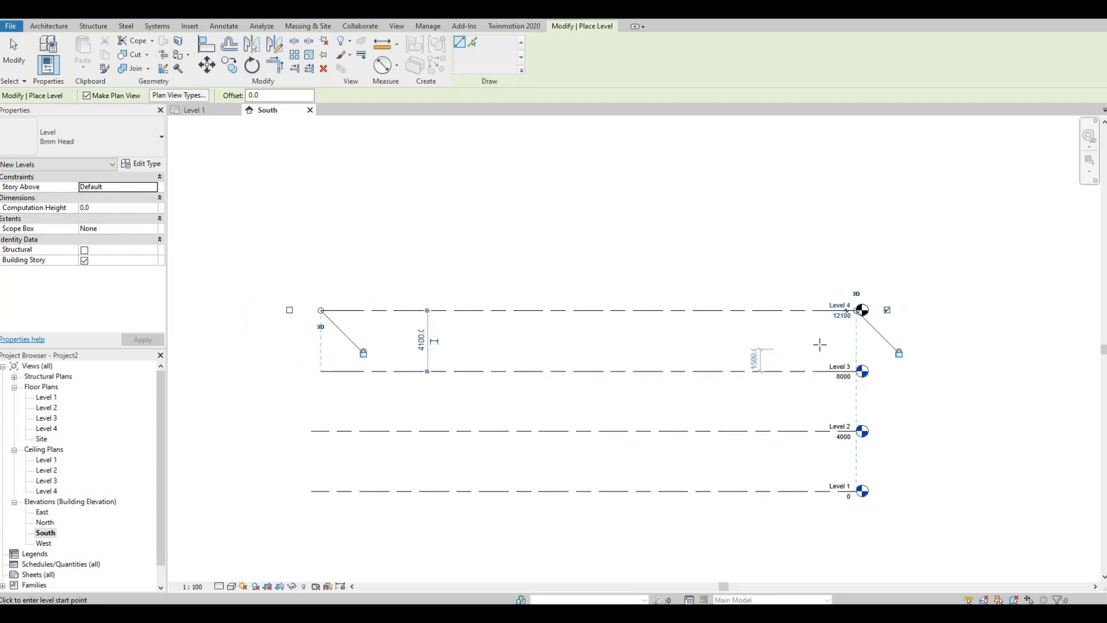
key("Escape")
key("Escape")
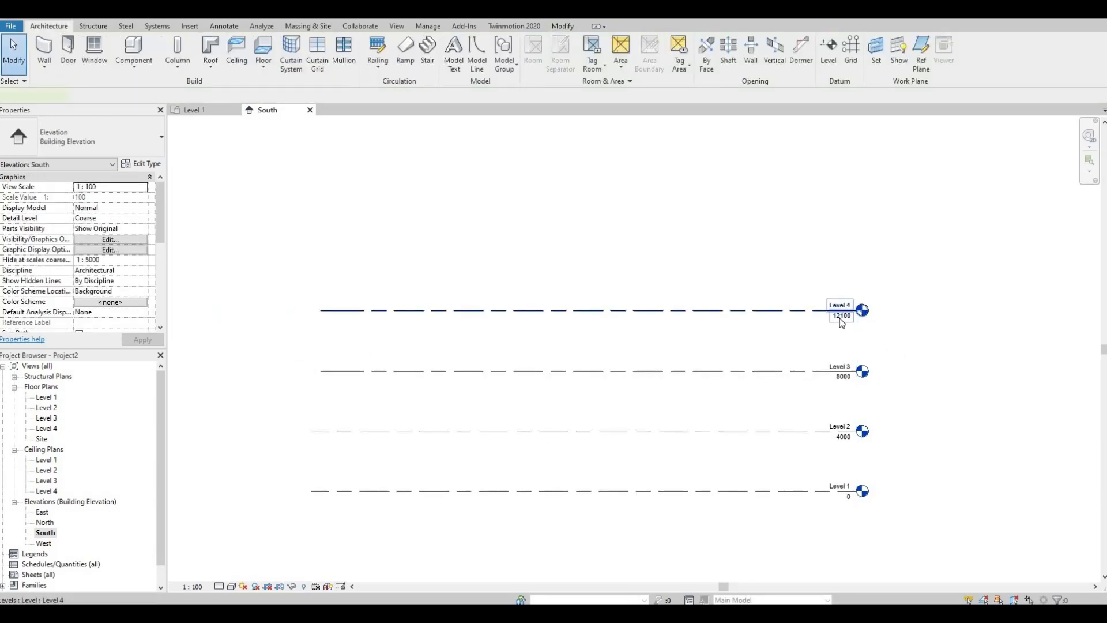
Step: Set Level 4's elevation to 12000, undoing an accidental move of the line
left_click(839, 319)
left_click(839, 318)
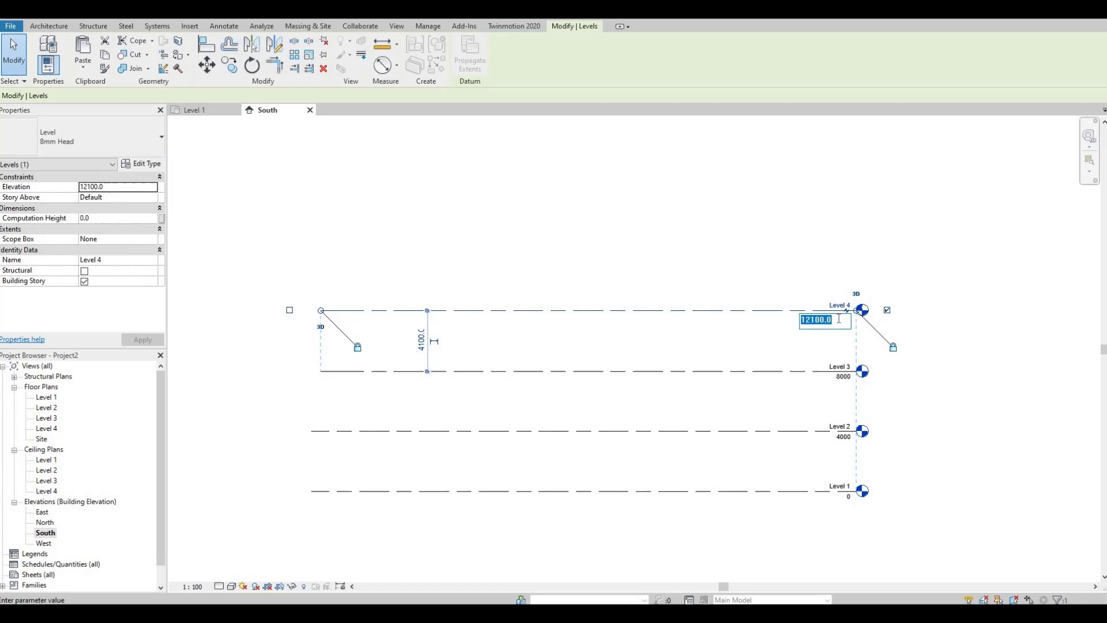
type("12")
key("Return")
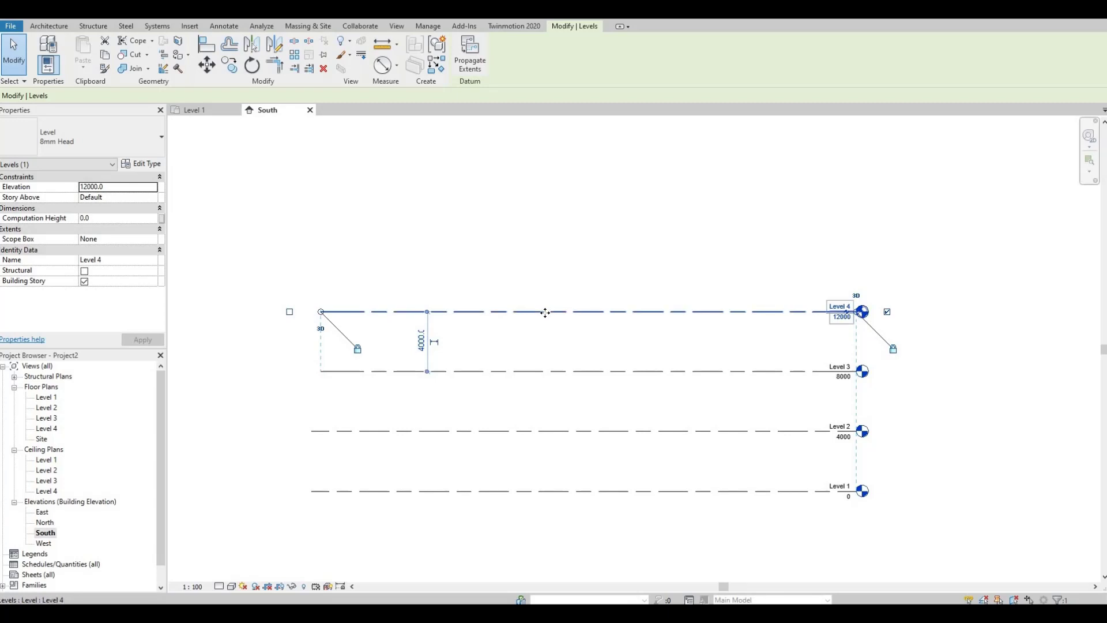
left_click_drag(550, 263, 555, 343)
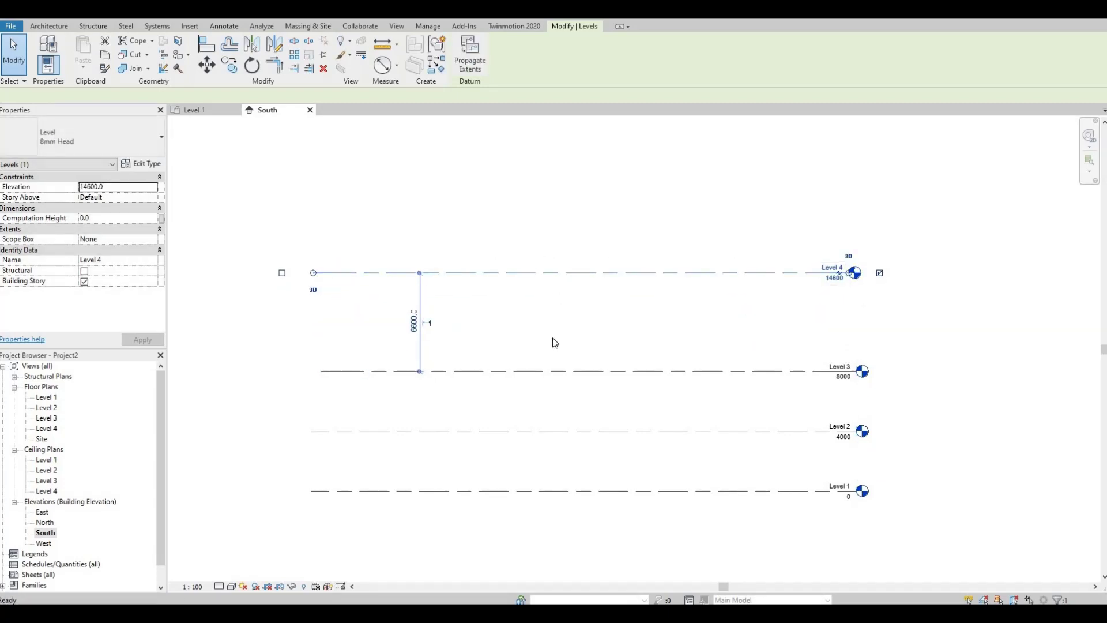
key("ctrl+z")
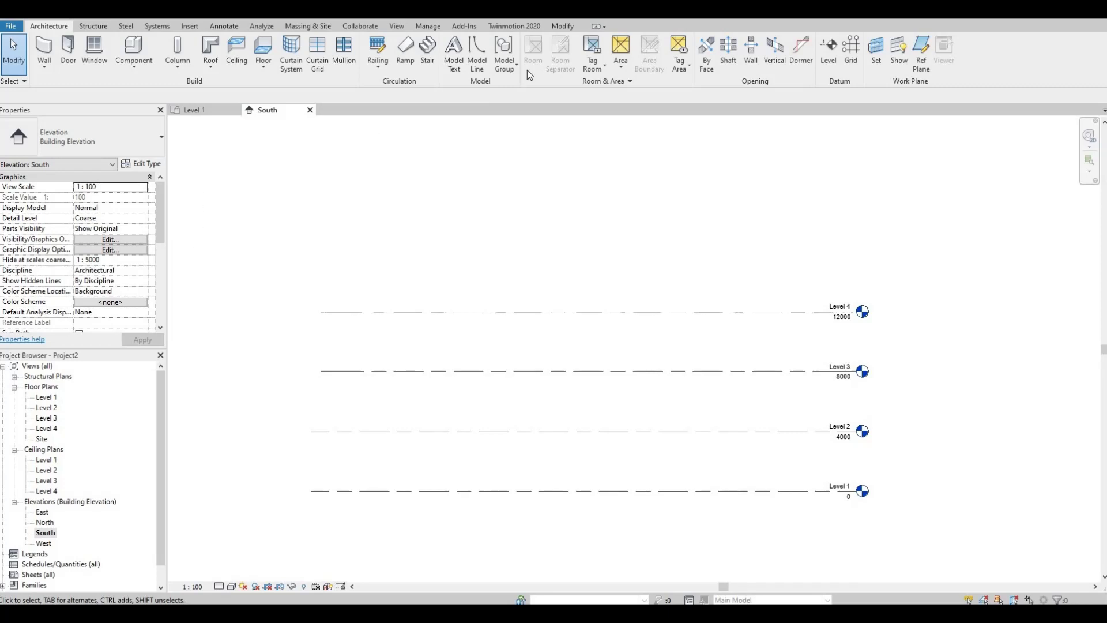
Step: Copy Level 4 upward three times, making Levels 5, 6 and 7 at 16400, 20000 and 24800
left_click(563, 26)
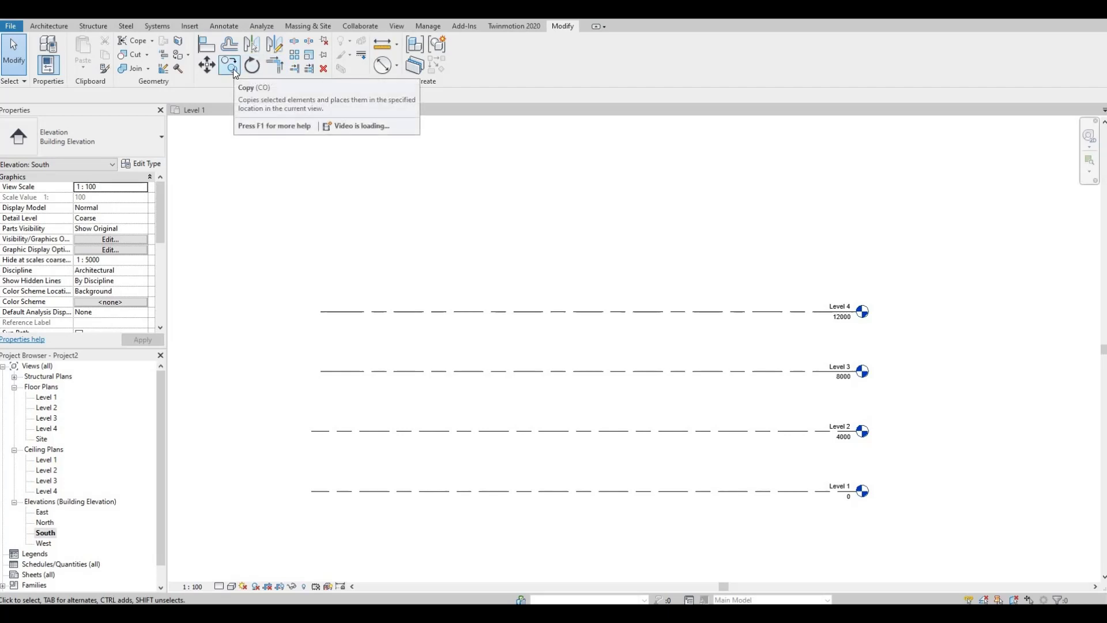
left_click(545, 311)
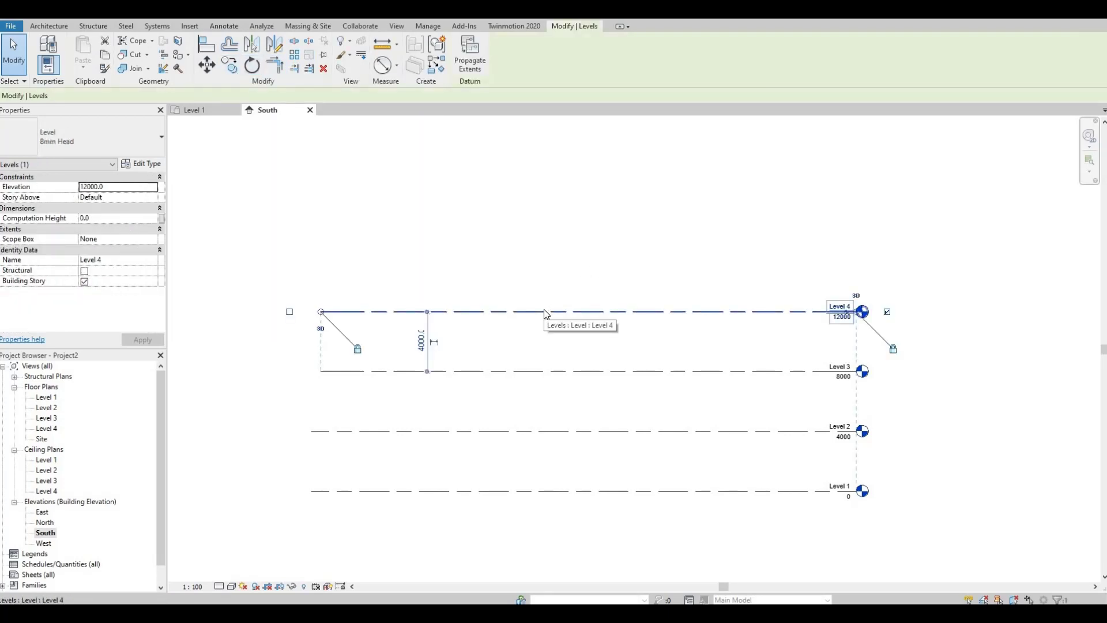
left_click(229, 67)
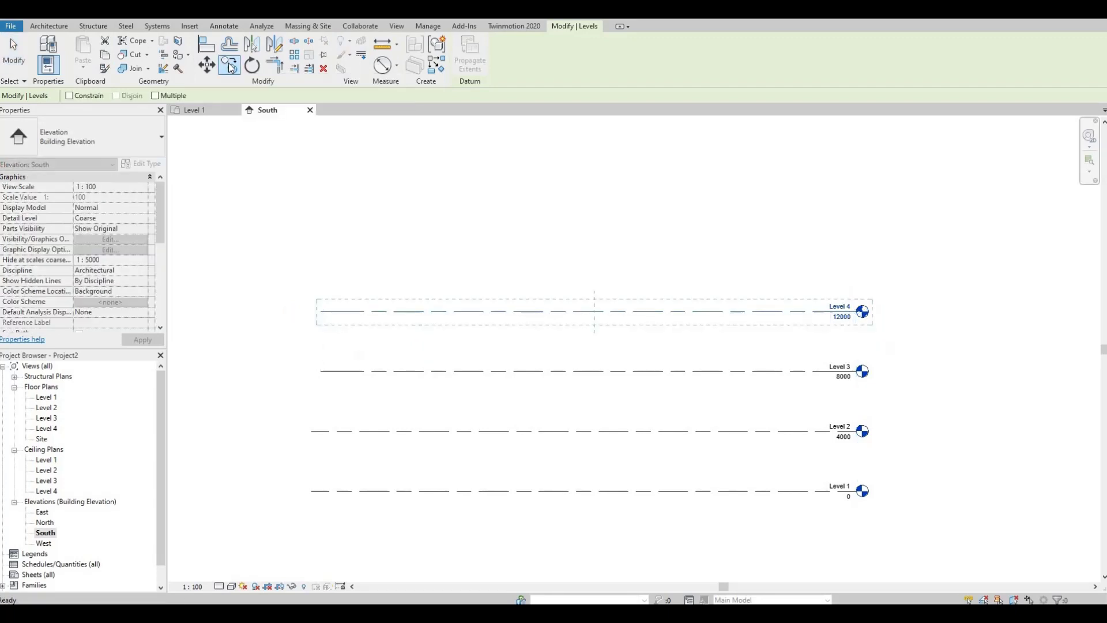
left_click(155, 96)
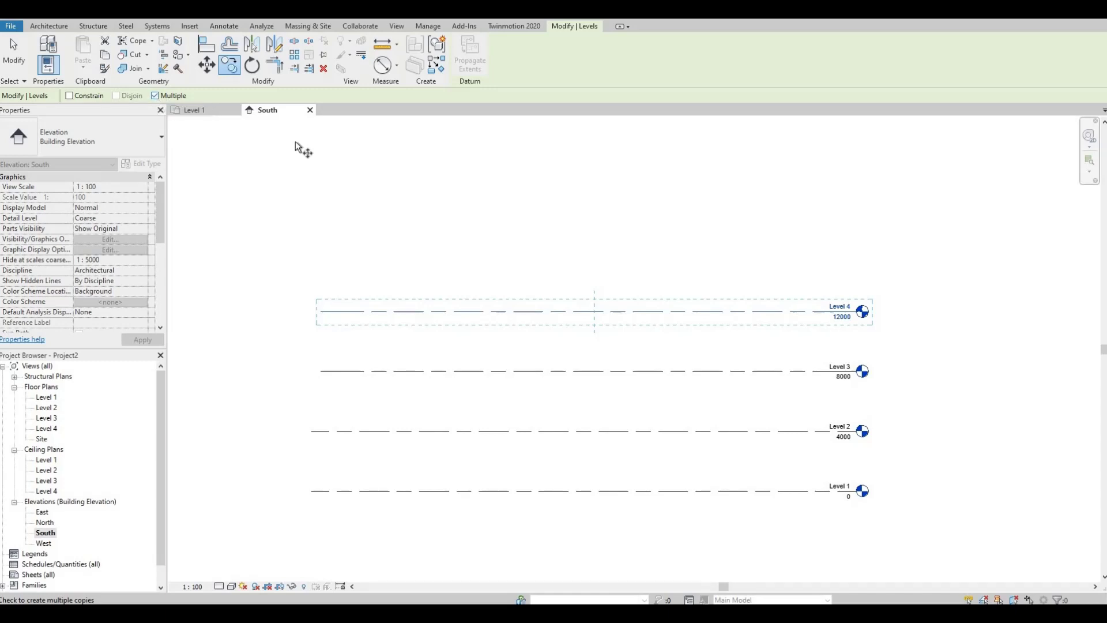
left_click(541, 311)
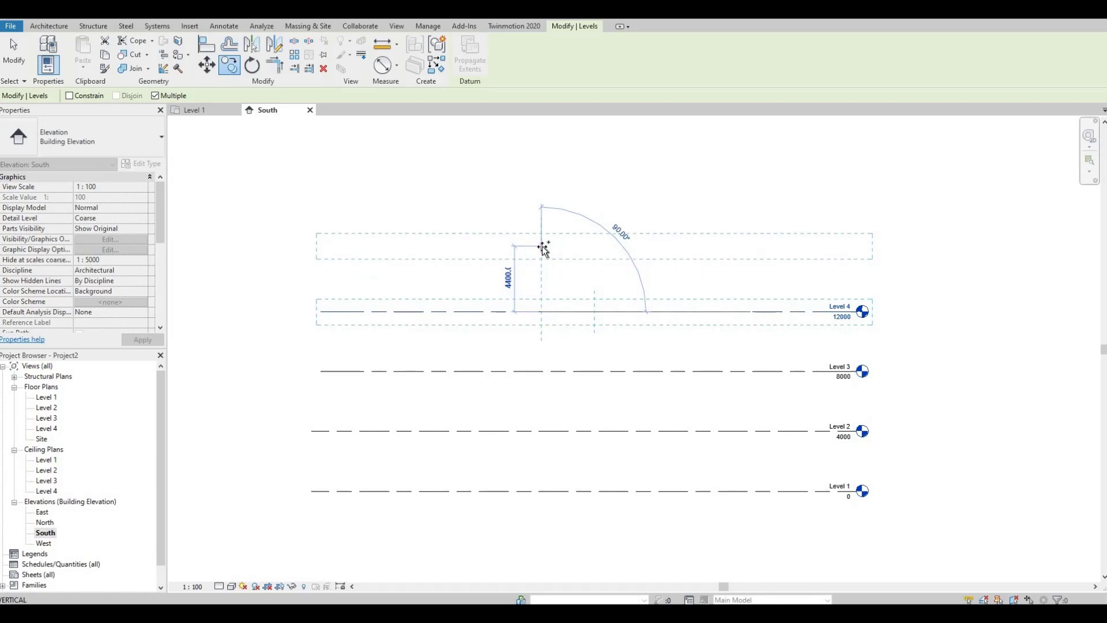
left_click(541, 247)
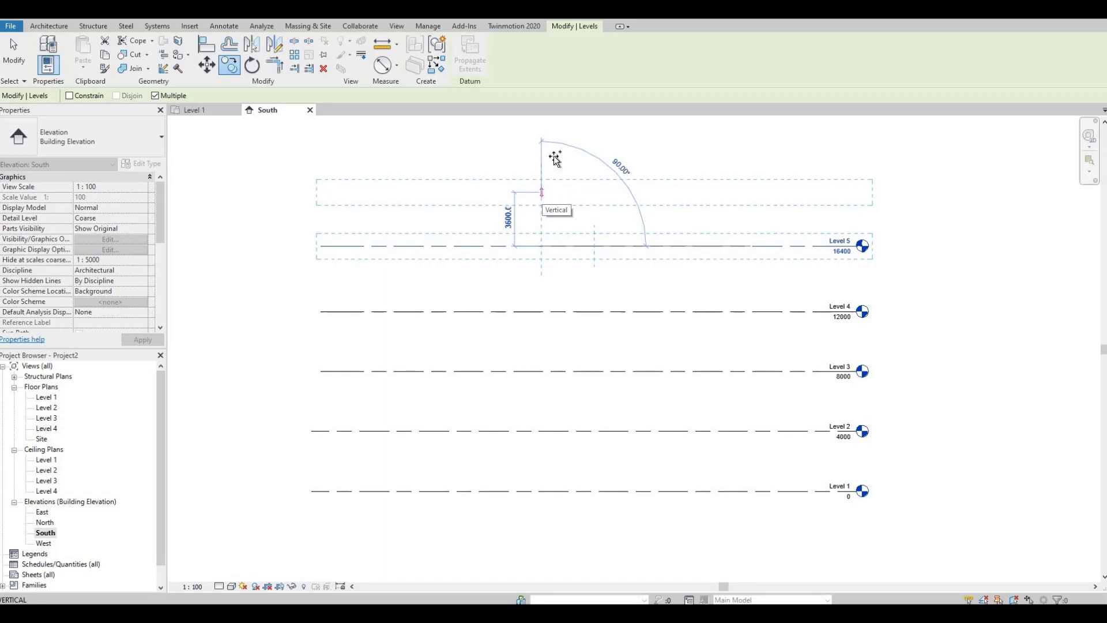
left_click(559, 184)
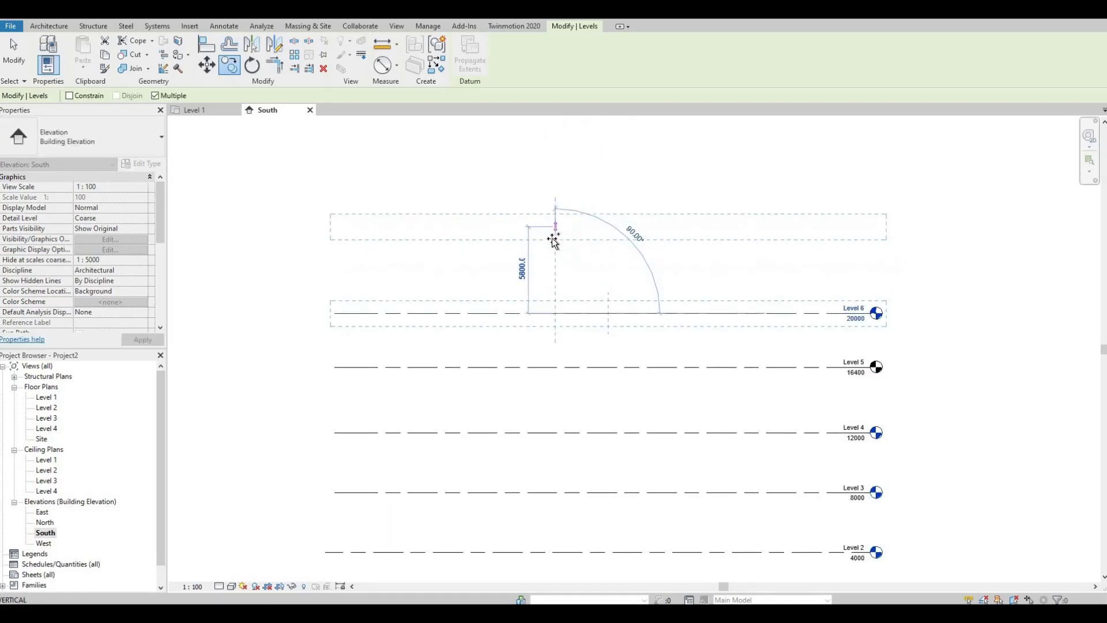
left_click(552, 241)
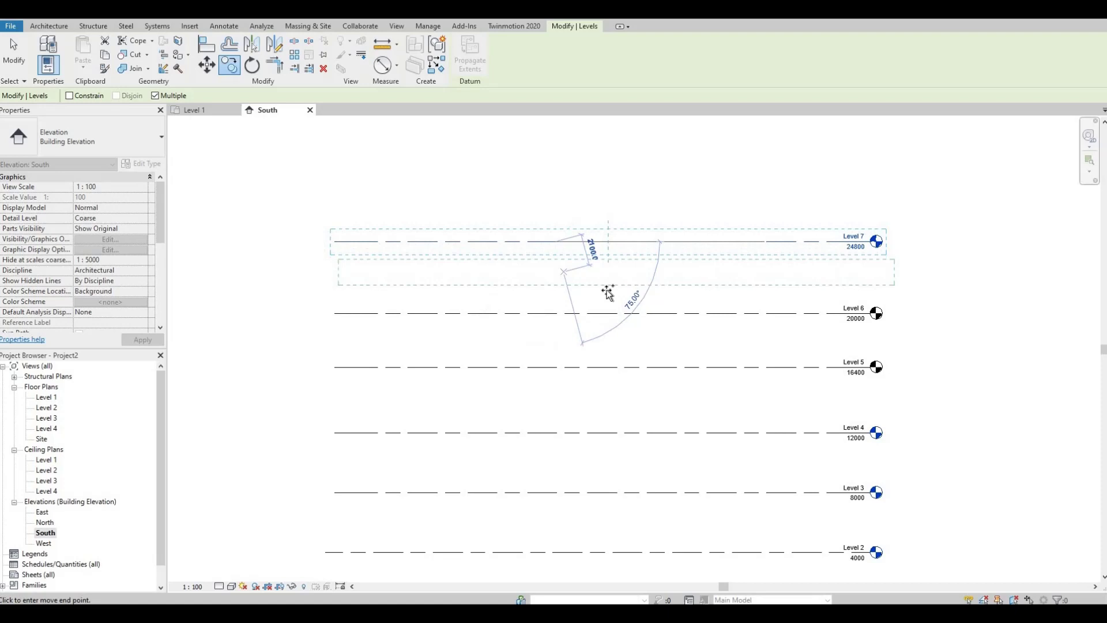
key("Escape")
key("Escape")
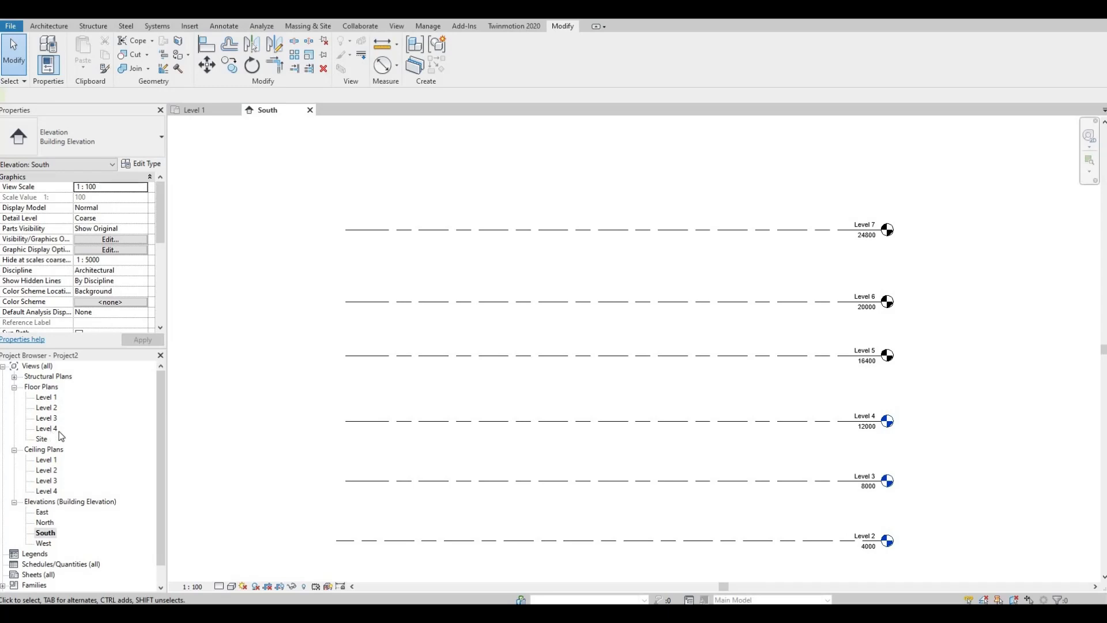
Step: Start an array of Level 7 with a count of 28, using the Level 7 line as start point
middle_click_drag(240, 416, 271, 380)
scroll(349, 326, "down", 2)
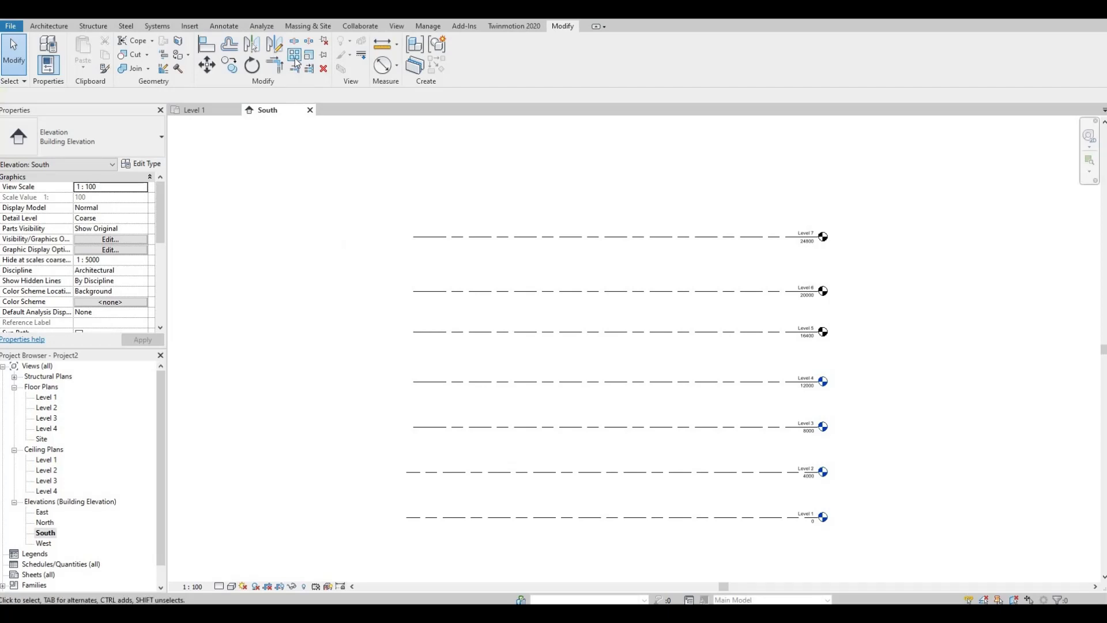
left_click(555, 237)
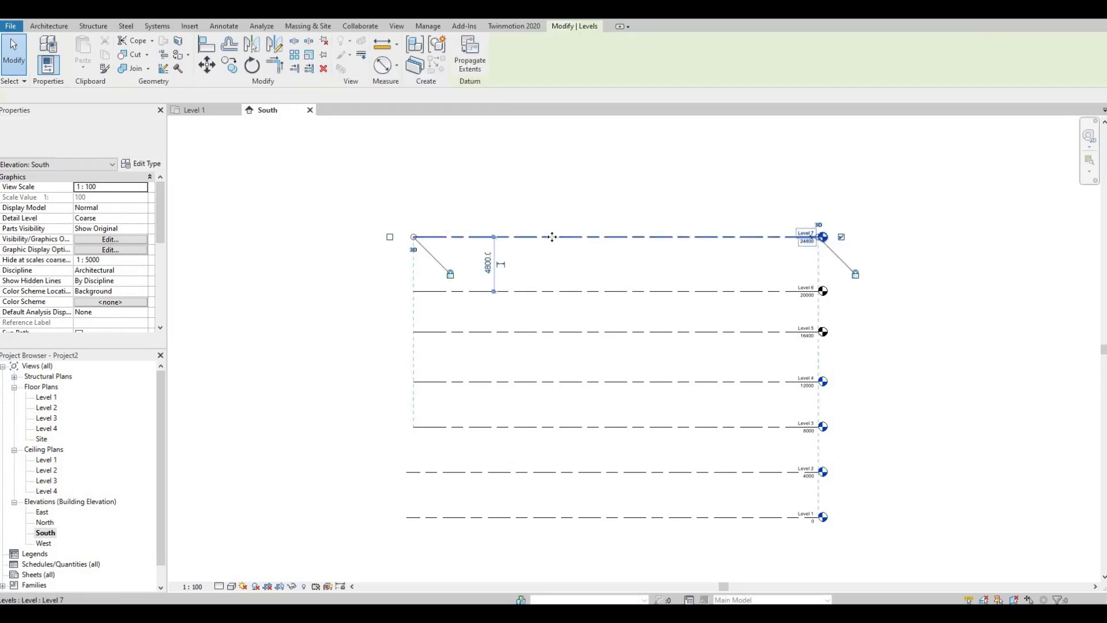
left_click(300, 58)
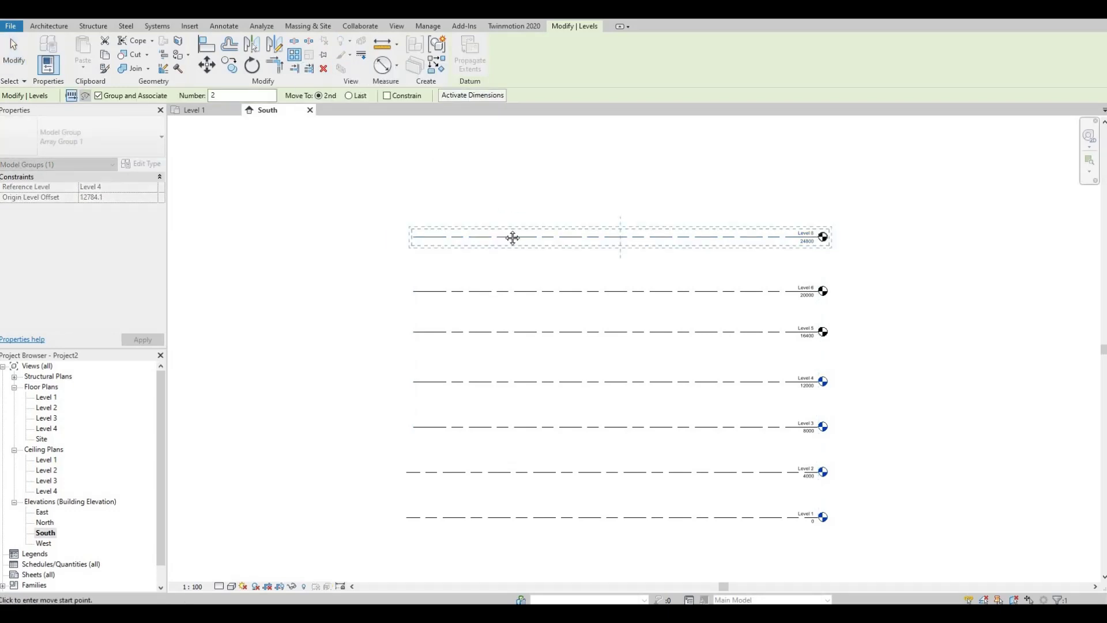
scroll(282, 136, "up", 3, "ctrl")
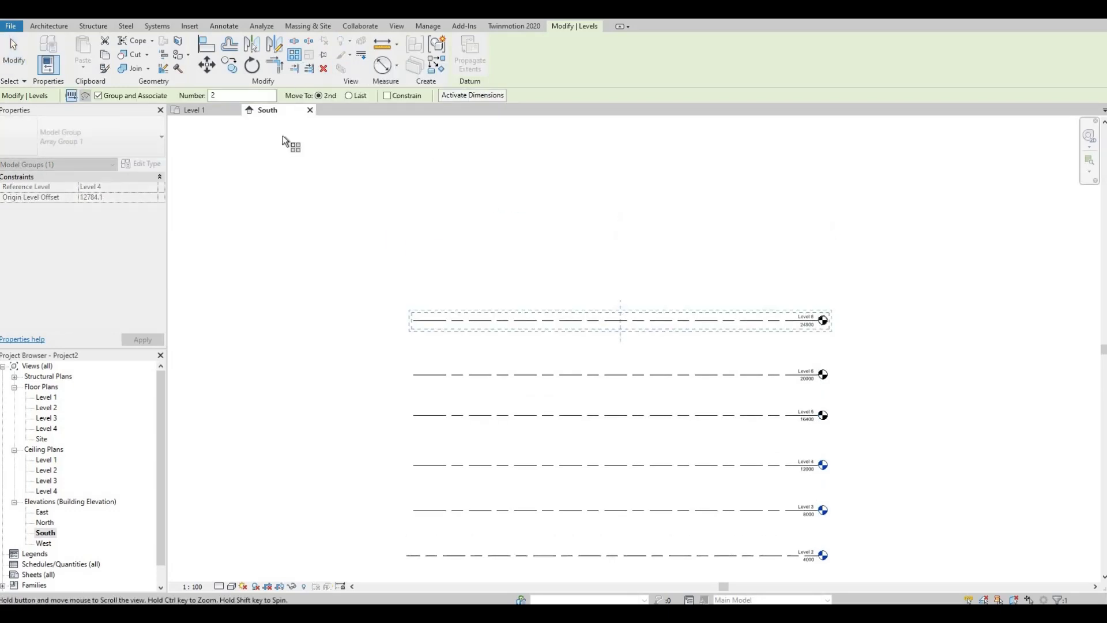
double_click(221, 95)
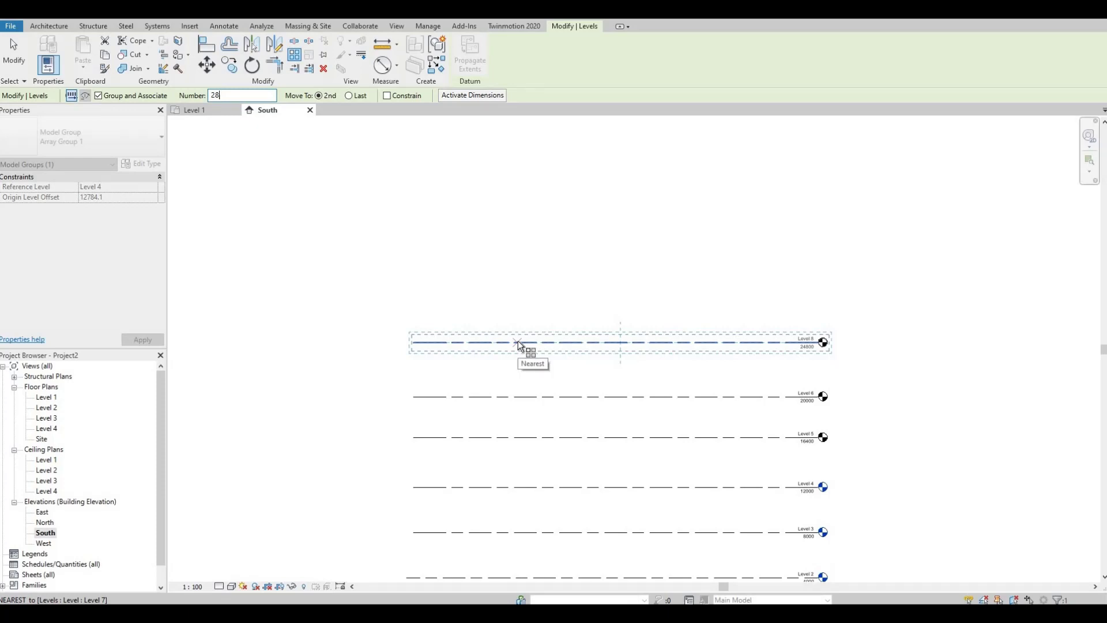
left_click(518, 341)
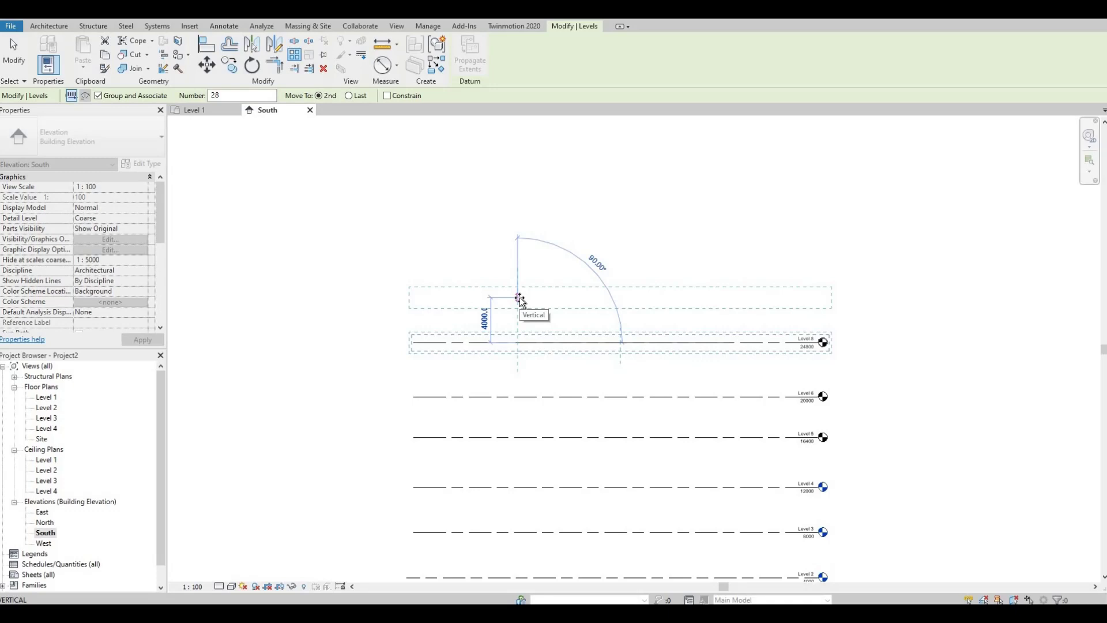
Step: Set the array spacing to 4000 mm and accept 28 levels, starting with Level 8 at 28800
left_click(519, 298)
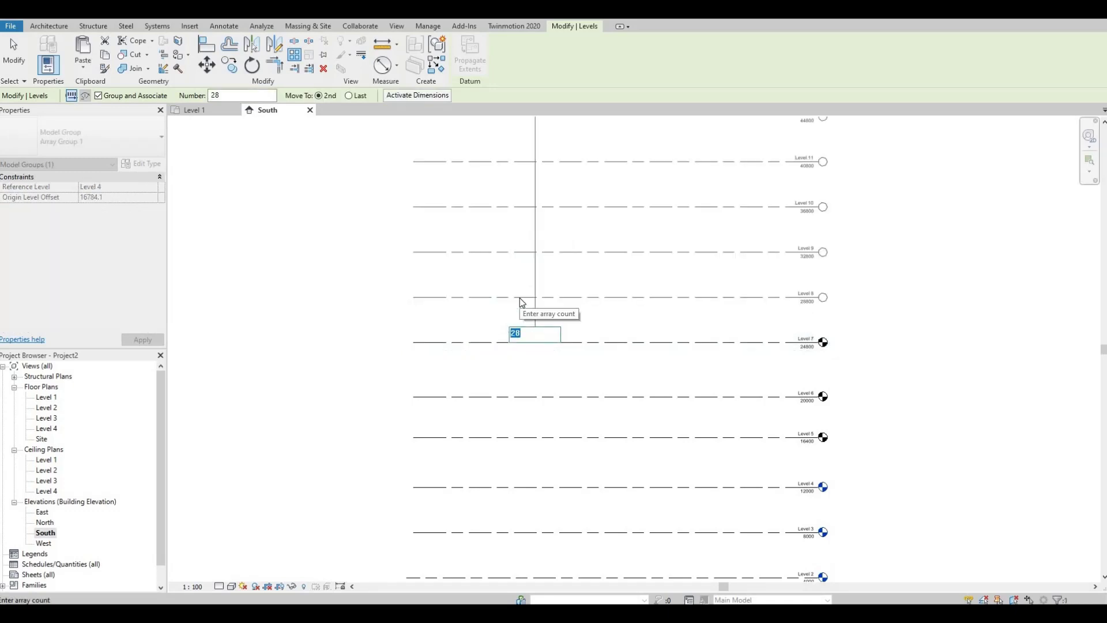
scroll(830, 302, "up", 4)
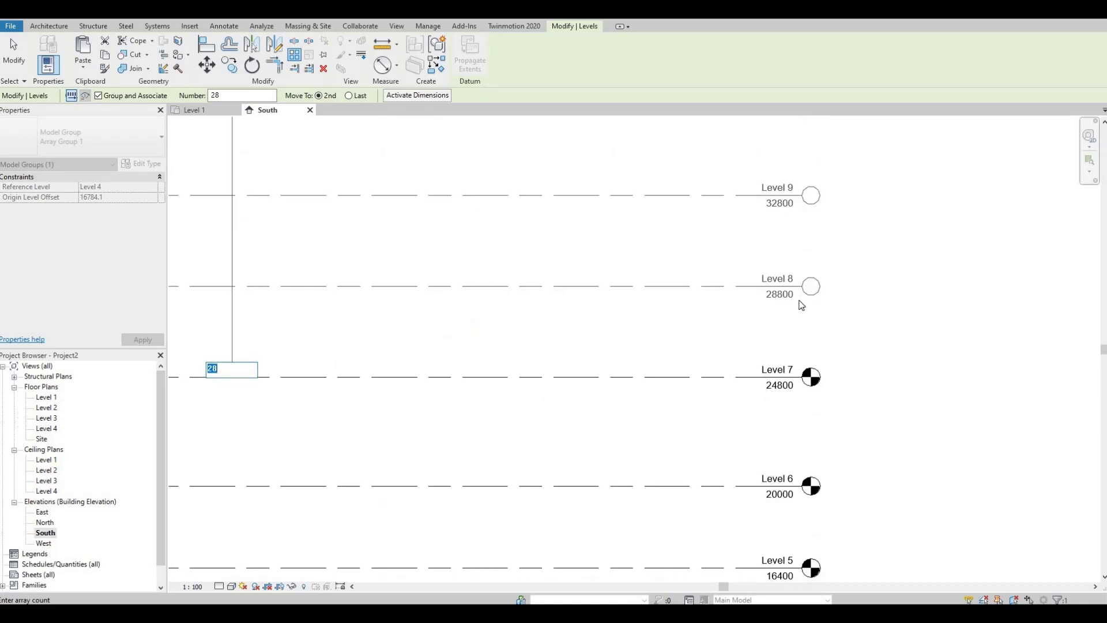
scroll(673, 216, "down", 3)
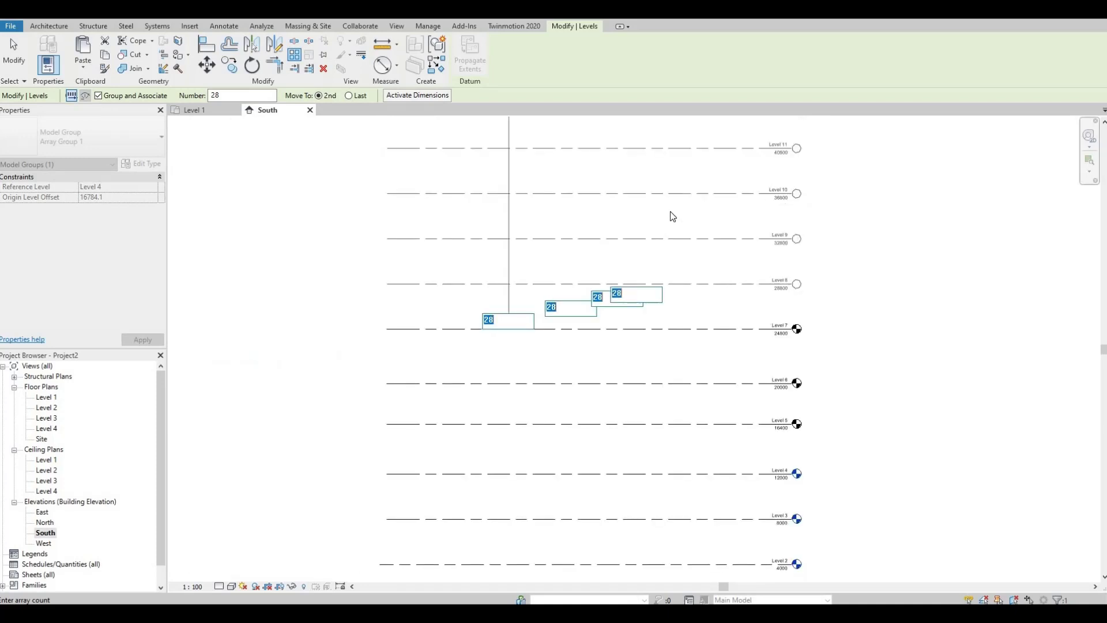
scroll(673, 259, "down", 3)
key("Return")
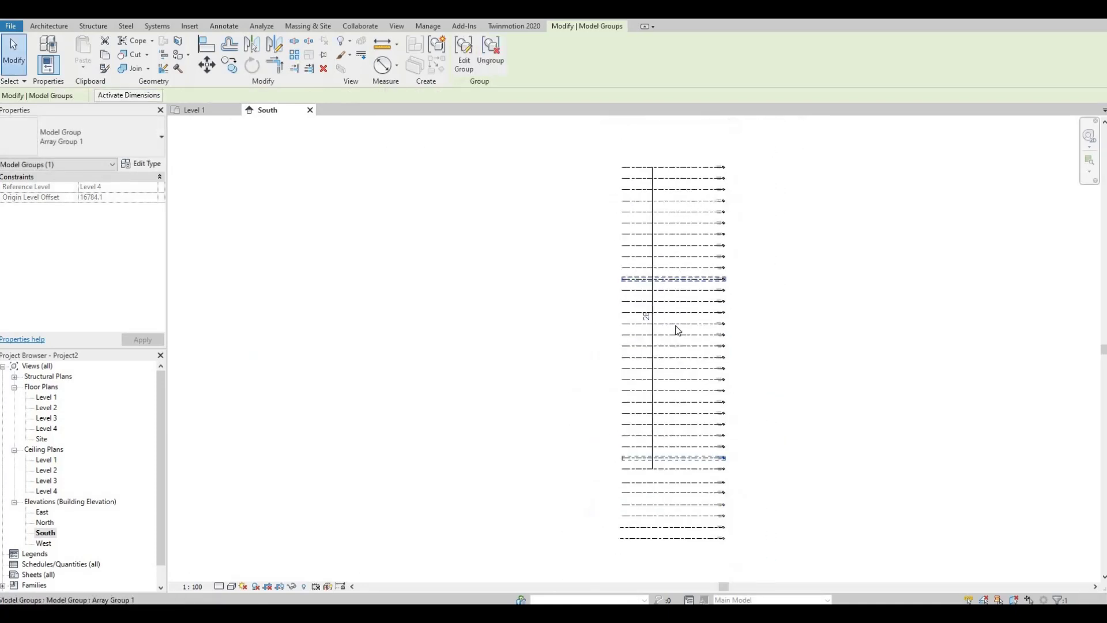
scroll(720, 245, "up", 5)
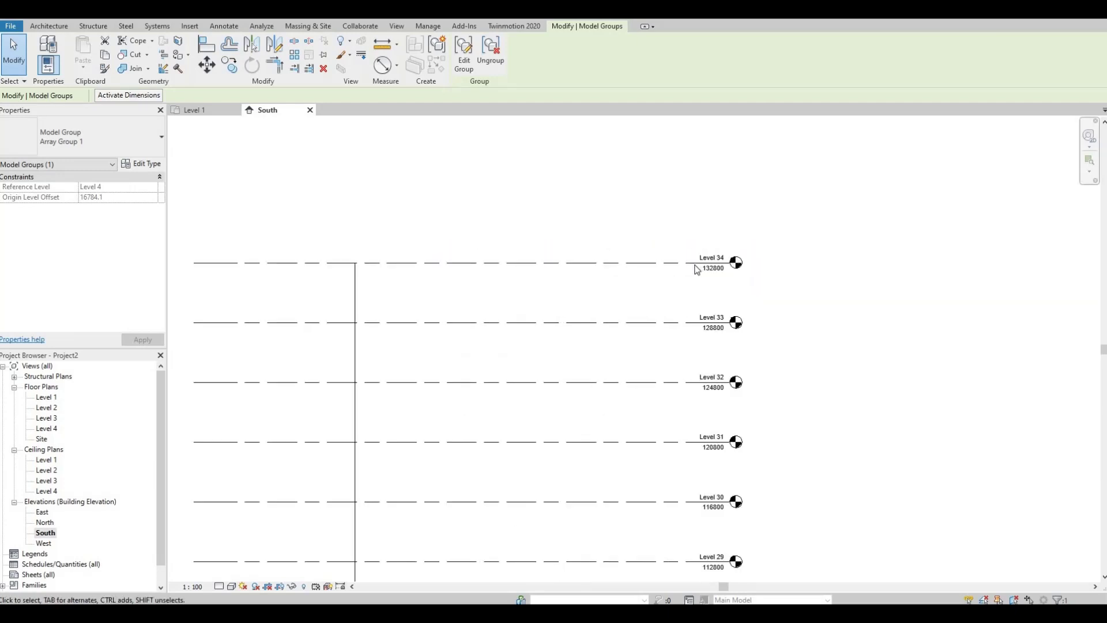
scroll(696, 270, "up", 2)
scroll(614, 336, "down", 5)
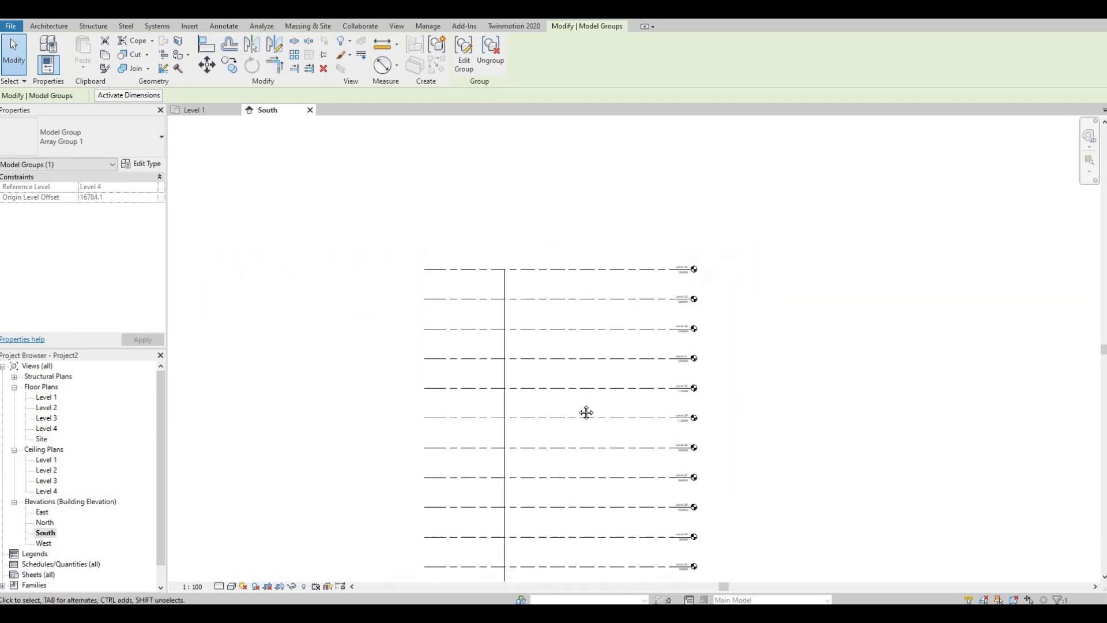
scroll(558, 388, "down", 2)
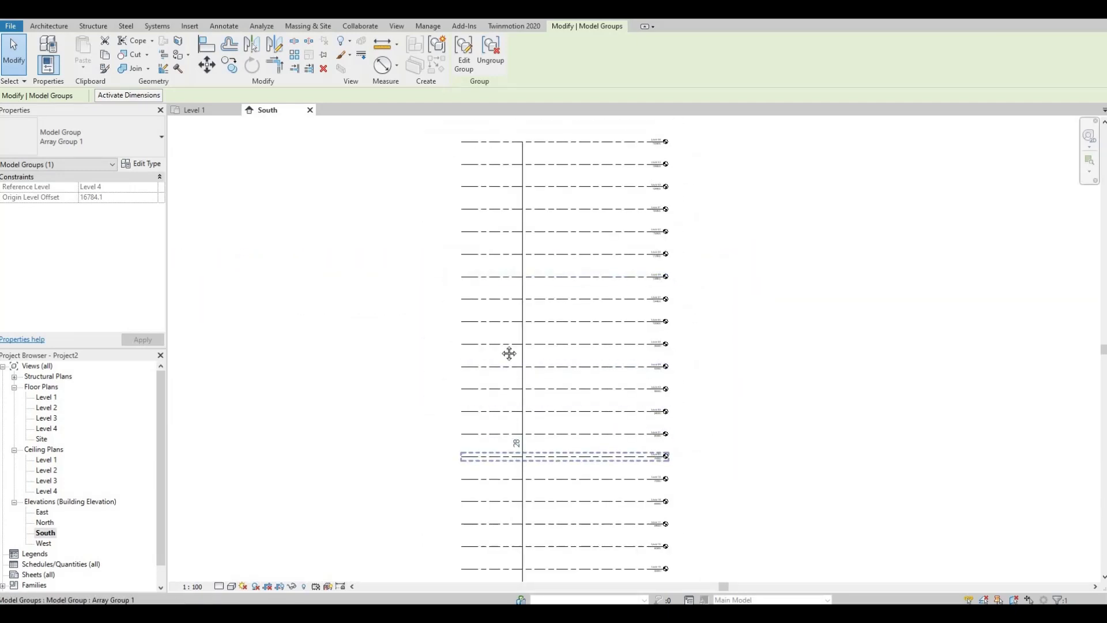
scroll(504, 295, "up", 2)
scroll(503, 300, "down", 2)
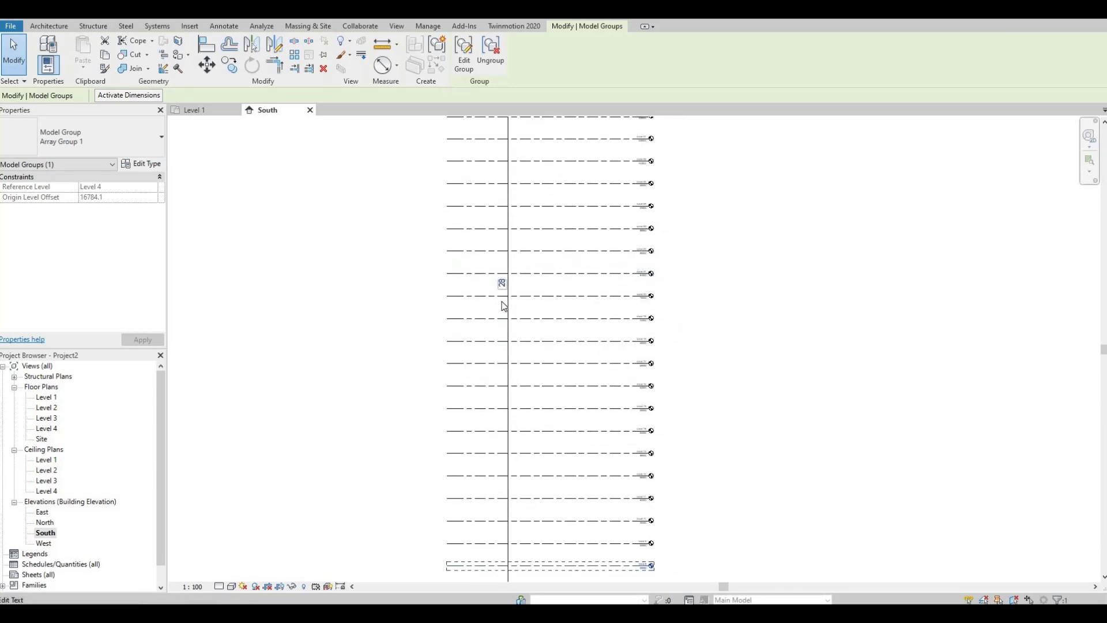
scroll(507, 400, "down", 5)
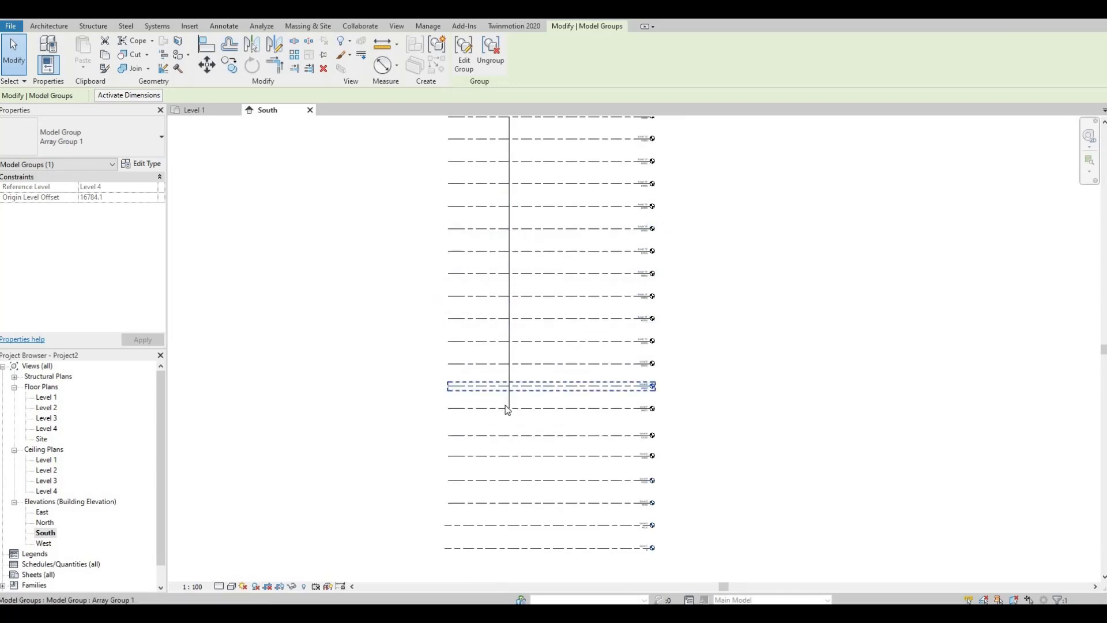
middle_click_drag(514, 363, 608, 476)
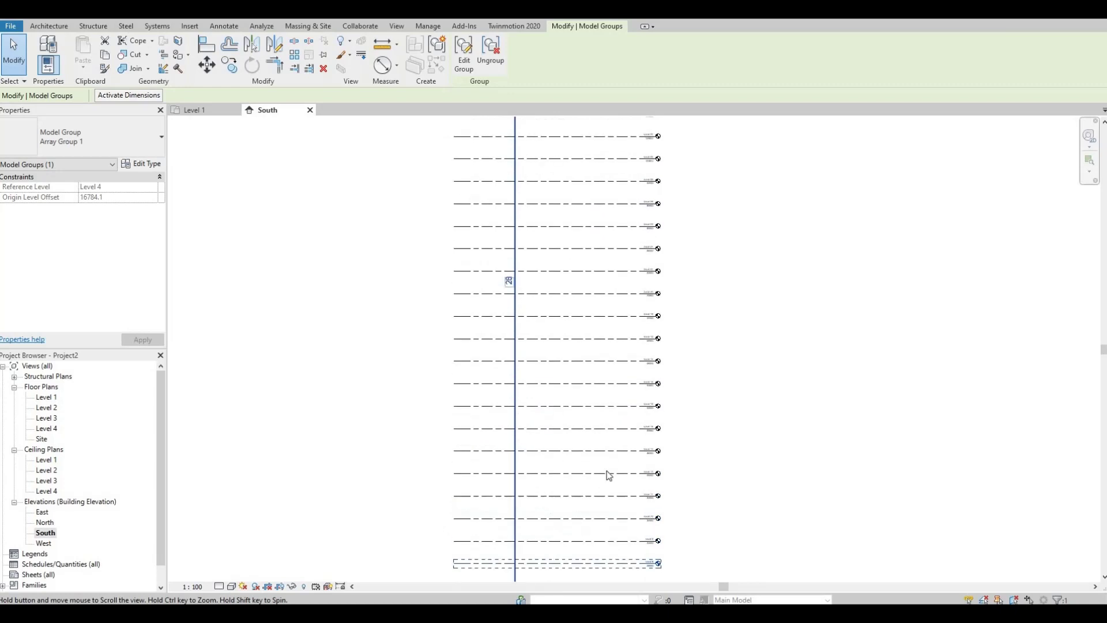
scroll(615, 209, "down", 1)
scroll(587, 253, "up", 3)
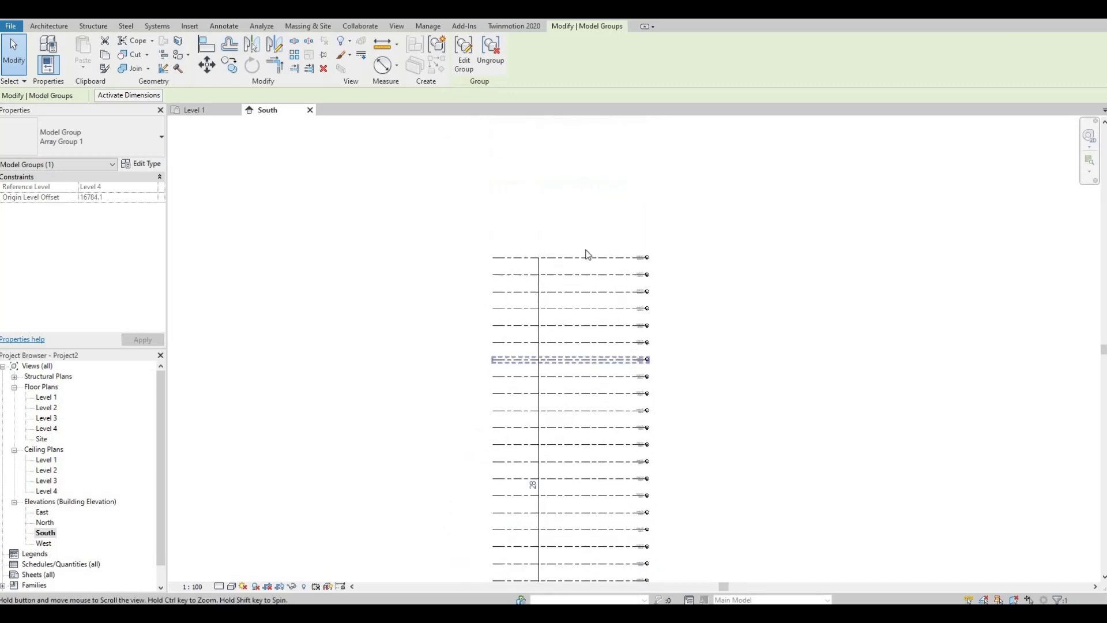
scroll(553, 346, "down", 2)
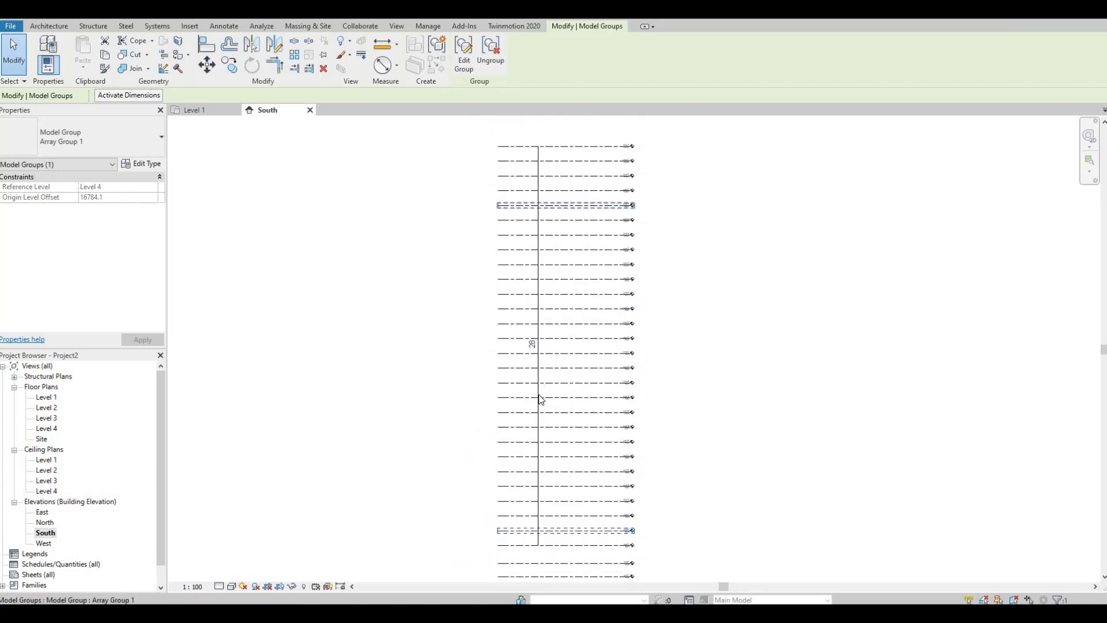
scroll(534, 346, "up", 3)
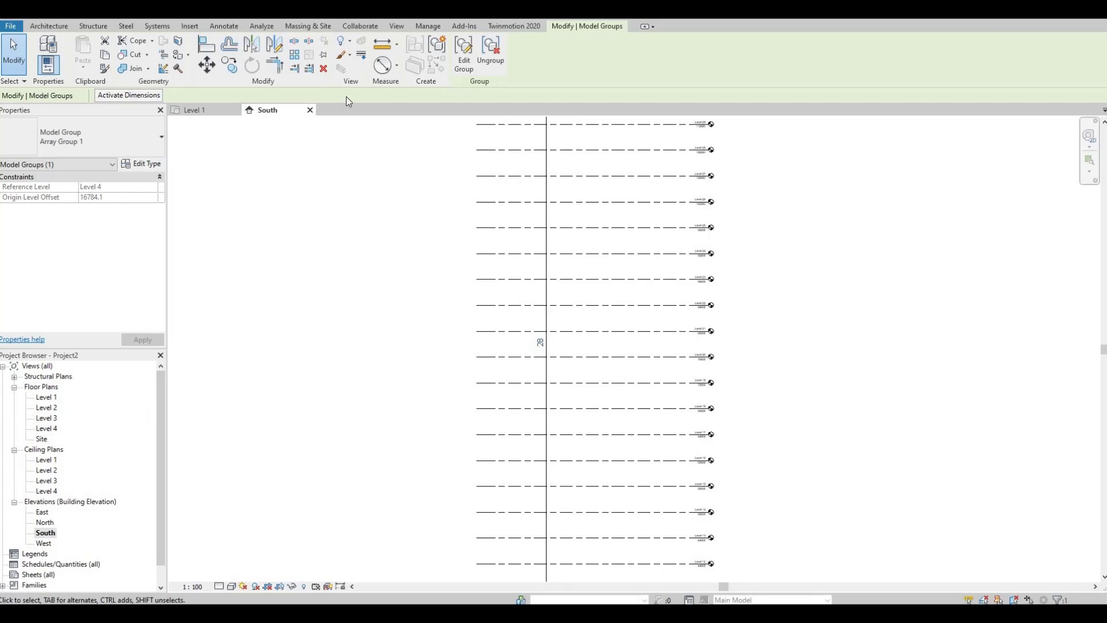
Step: Open the New Floor Plan dialog from the View tab's Plan Views list
left_click(396, 27)
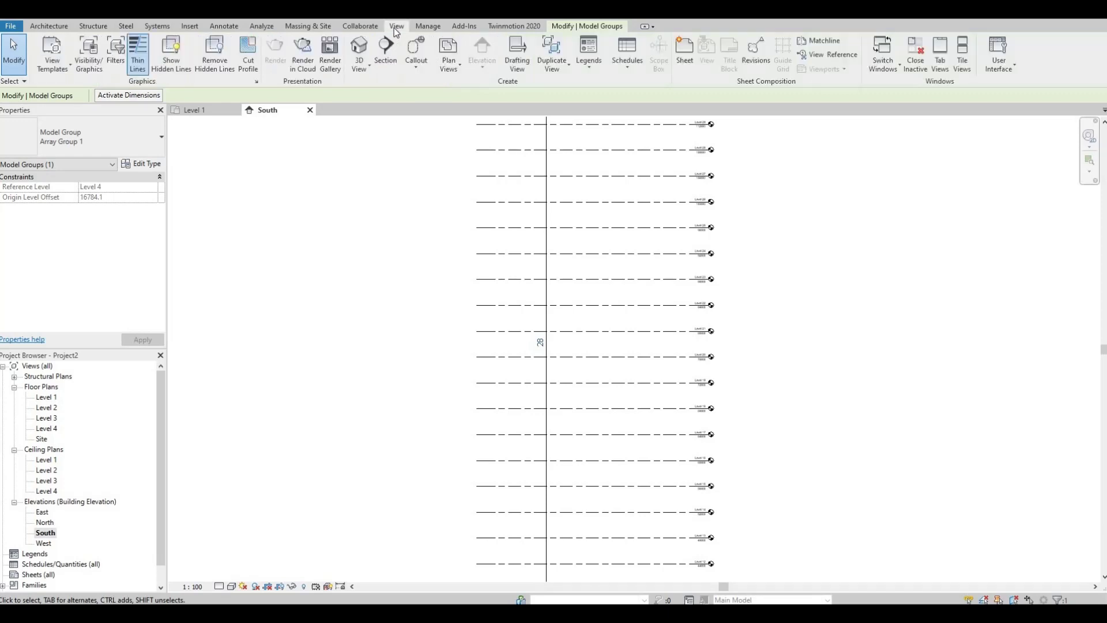
left_click(456, 68)
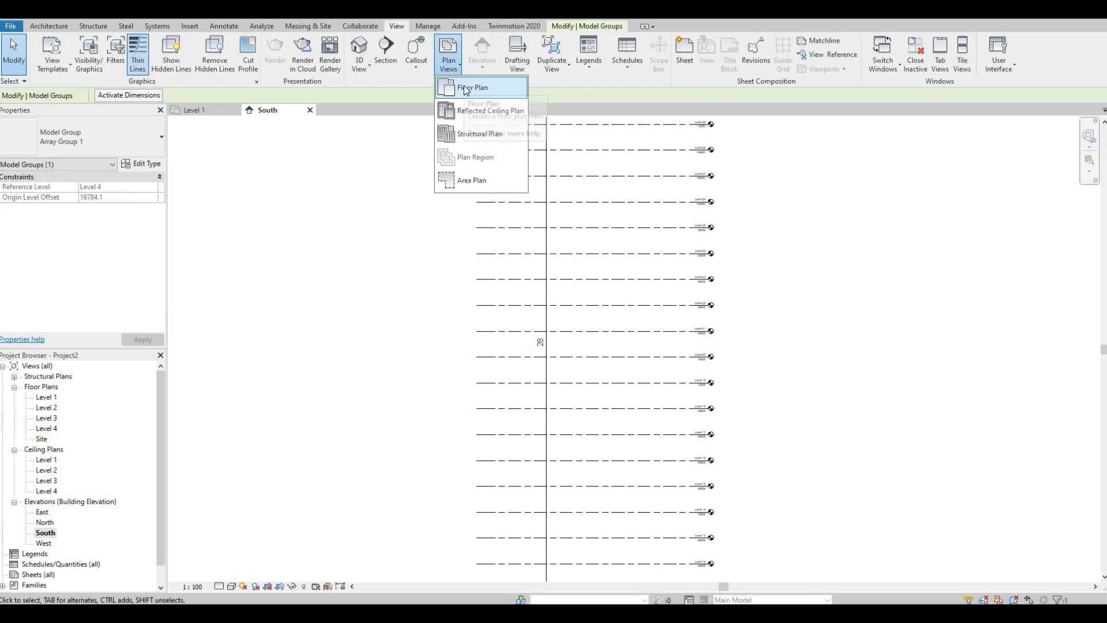
left_click(466, 88)
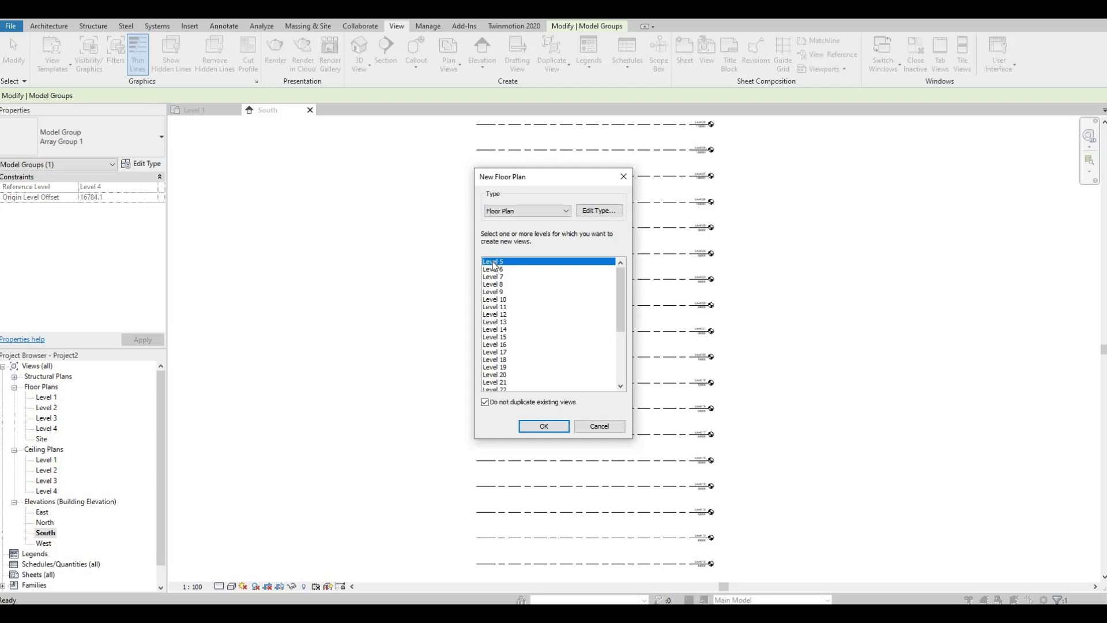
Step: Select Levels 5 through 34 in the New Floor Plan dialog and create their floor plans
scroll(583, 303, "down", 5)
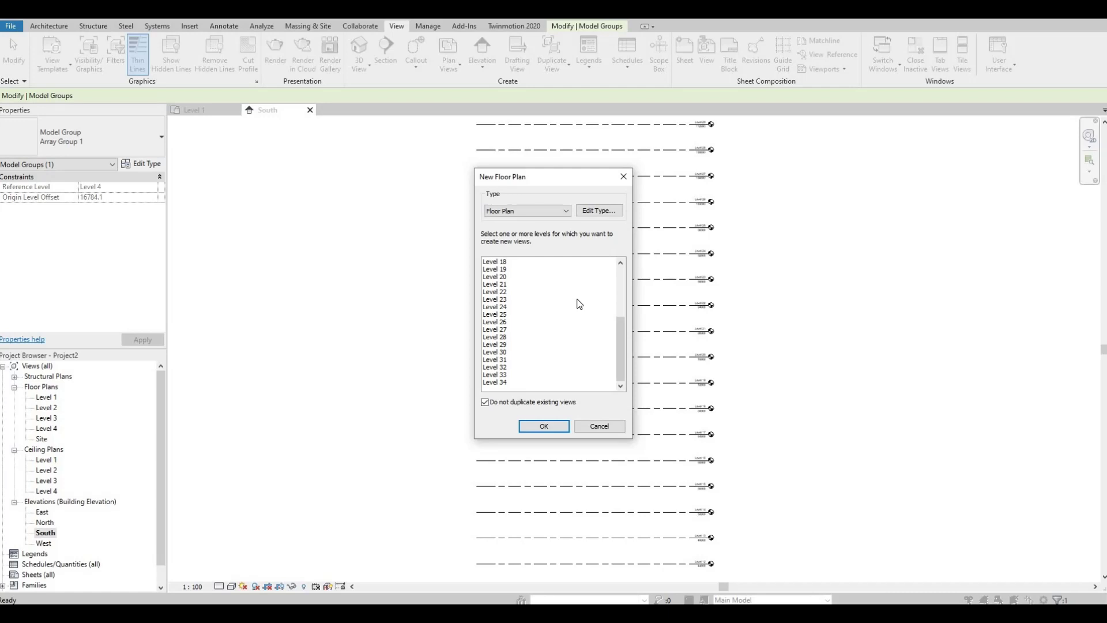
left_click(495, 382, "shift")
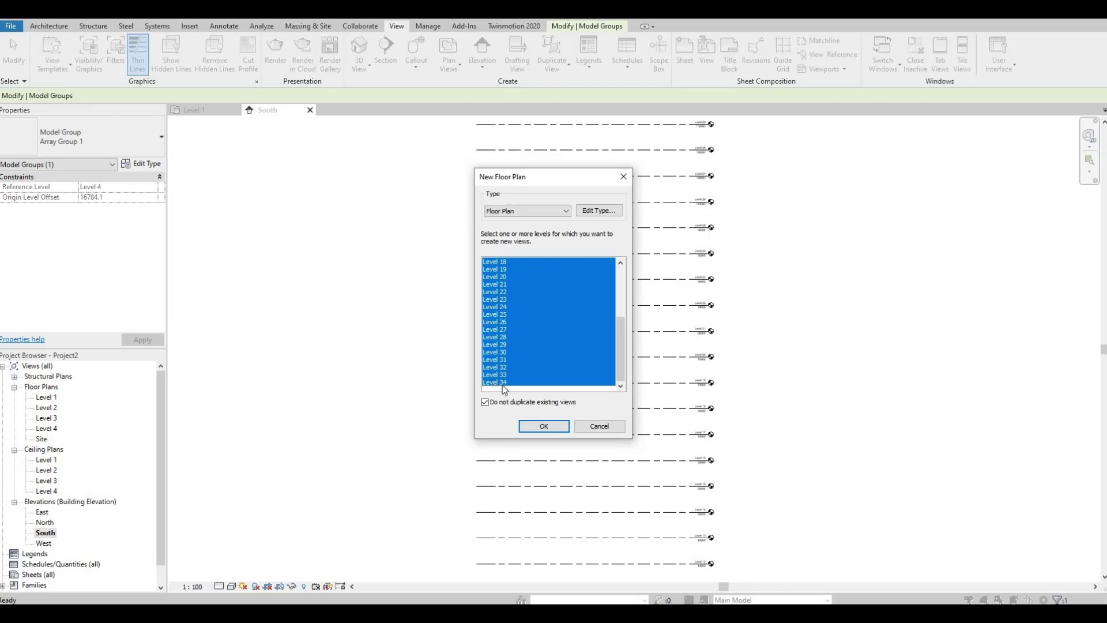
scroll(504, 353, "up", 4)
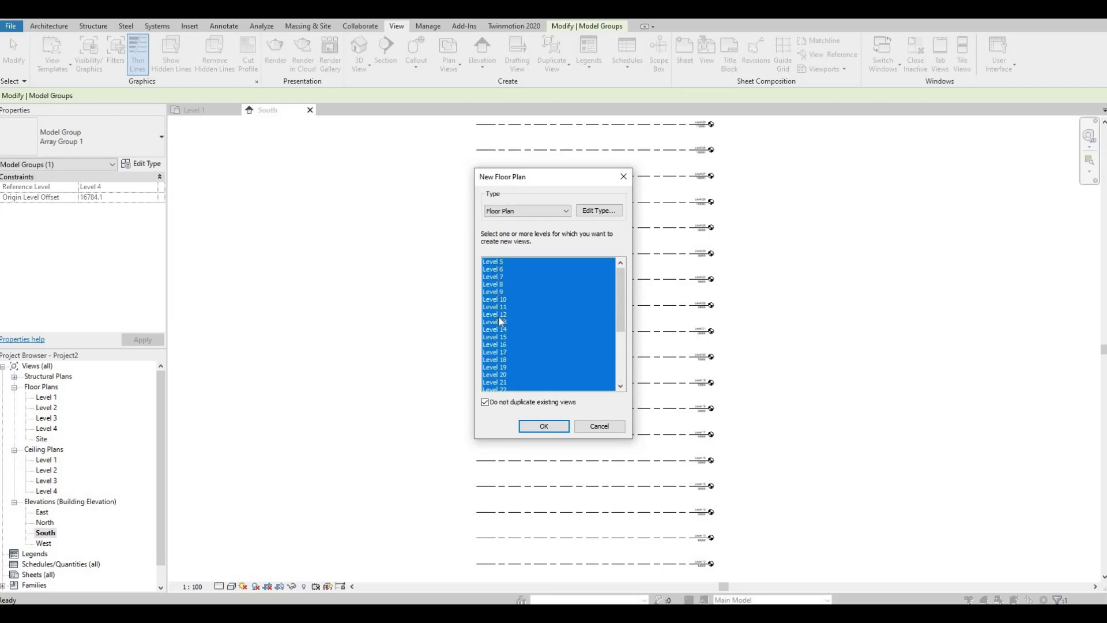
scroll(499, 318, "down", 4)
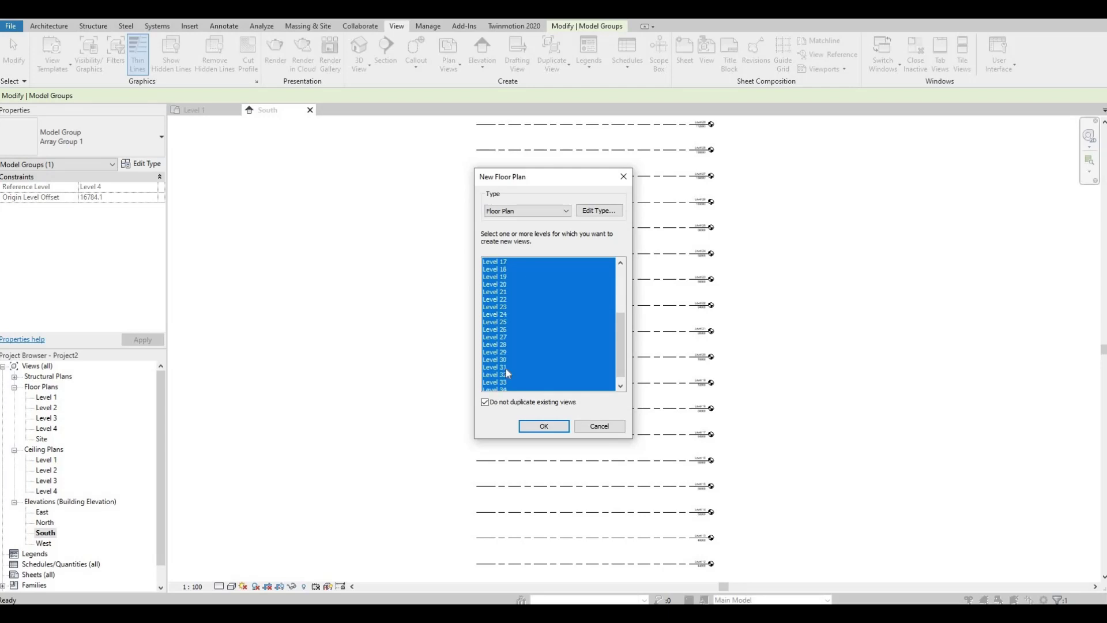
left_click(544, 427)
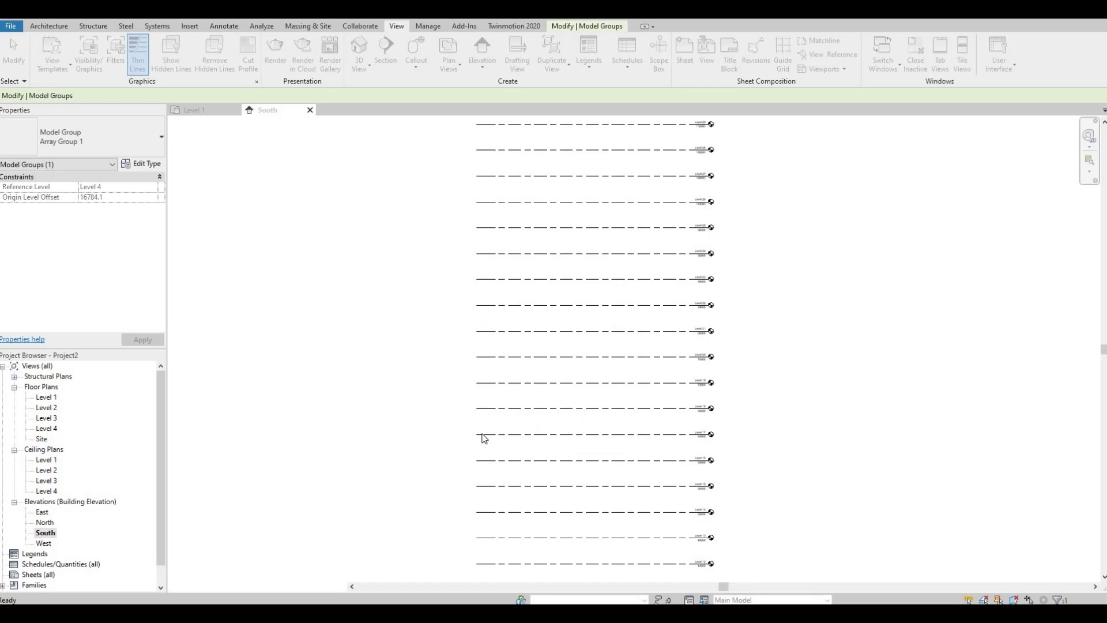
Step: Scroll the Project Browser's Floor Plans to check that Levels 1–34 all have plans
scroll(65, 410, "down", 1)
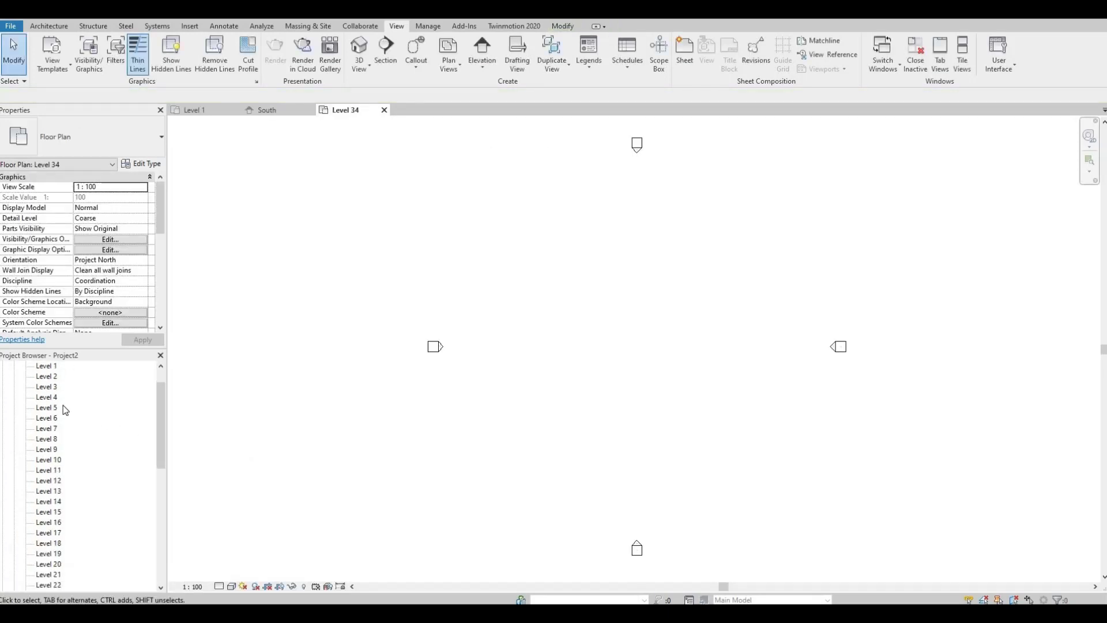
scroll(52, 389, "up", 2)
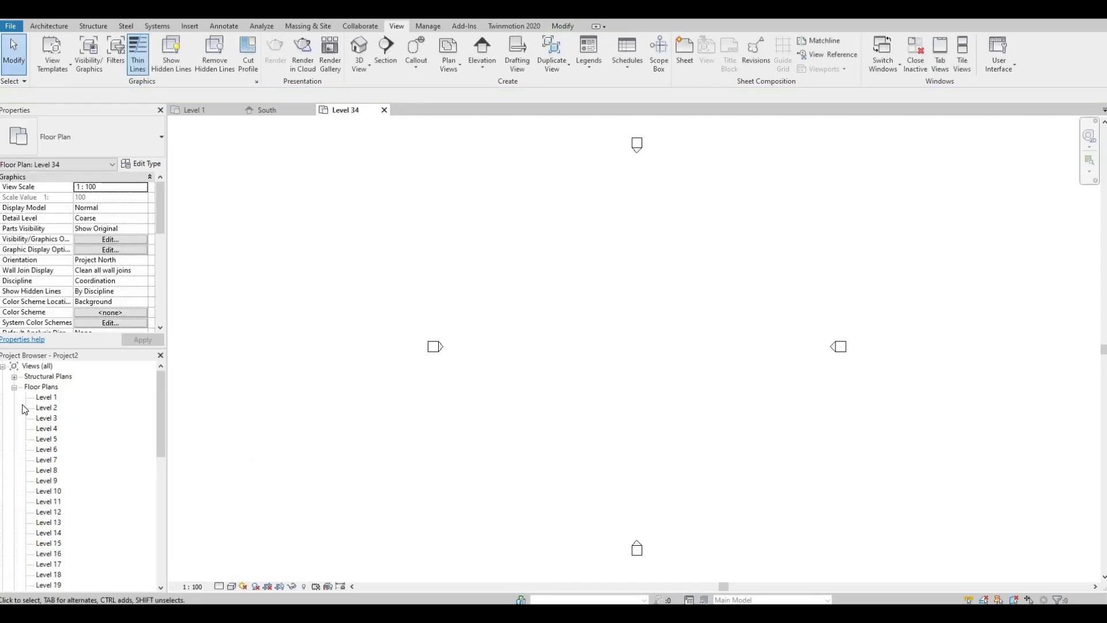
scroll(24, 410, "down", 8)
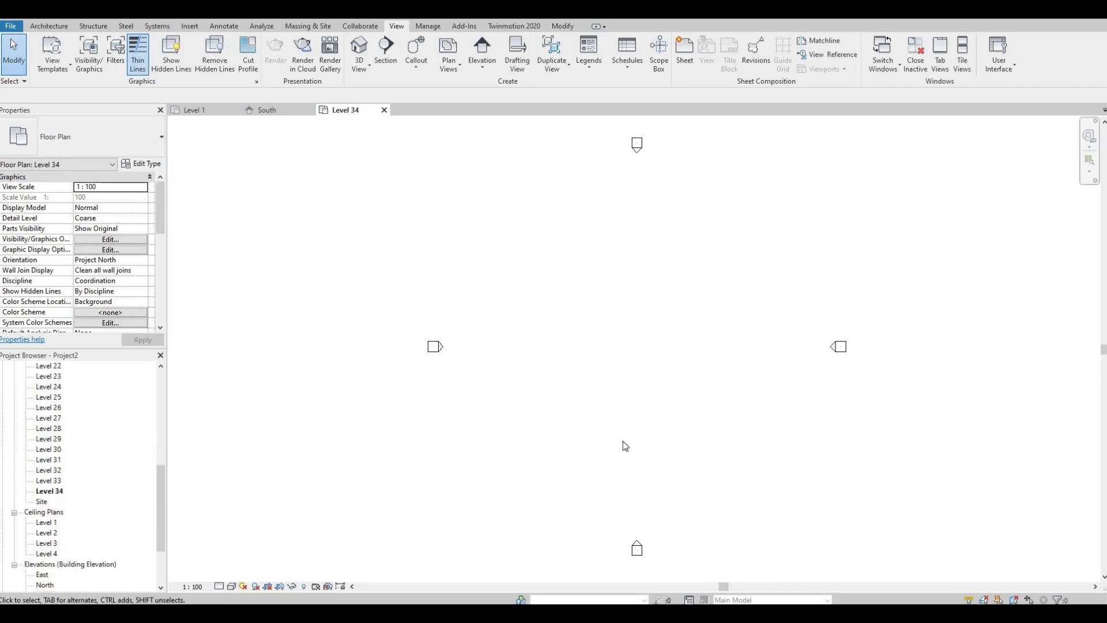